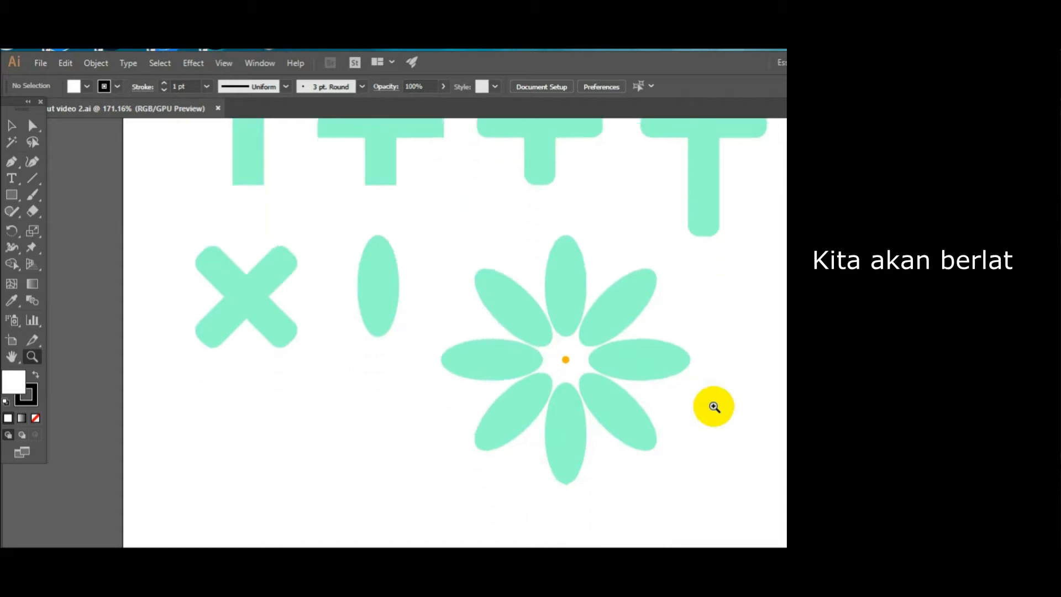
Examine the teal practice shapes across the artboard, ending on the square at its upper-left corner
scroll(715, 406, "down", 1)
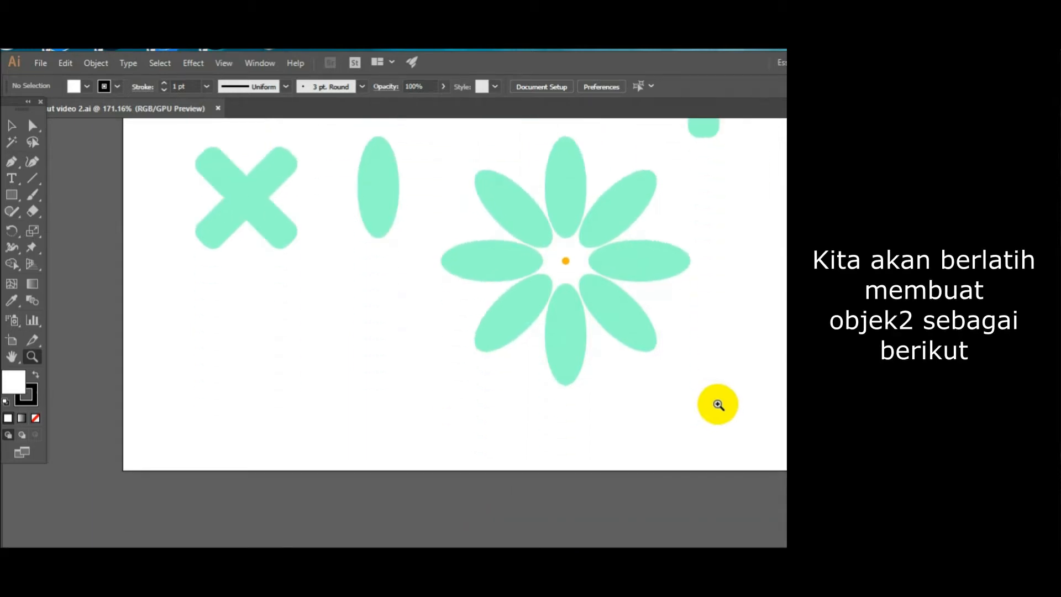
scroll(718, 405, "up", 9)
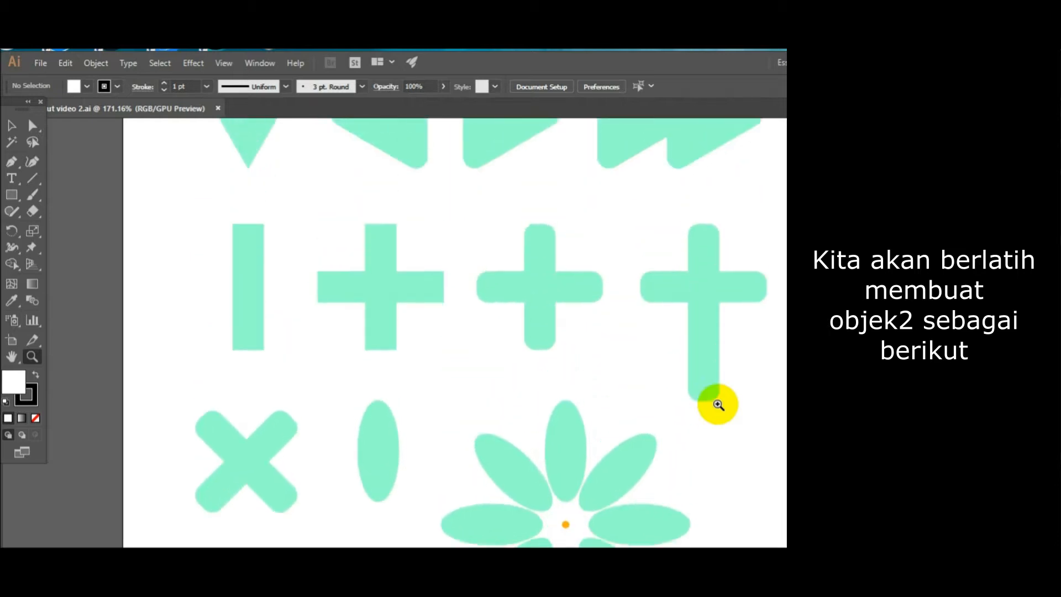
scroll(718, 405, "up", 8)
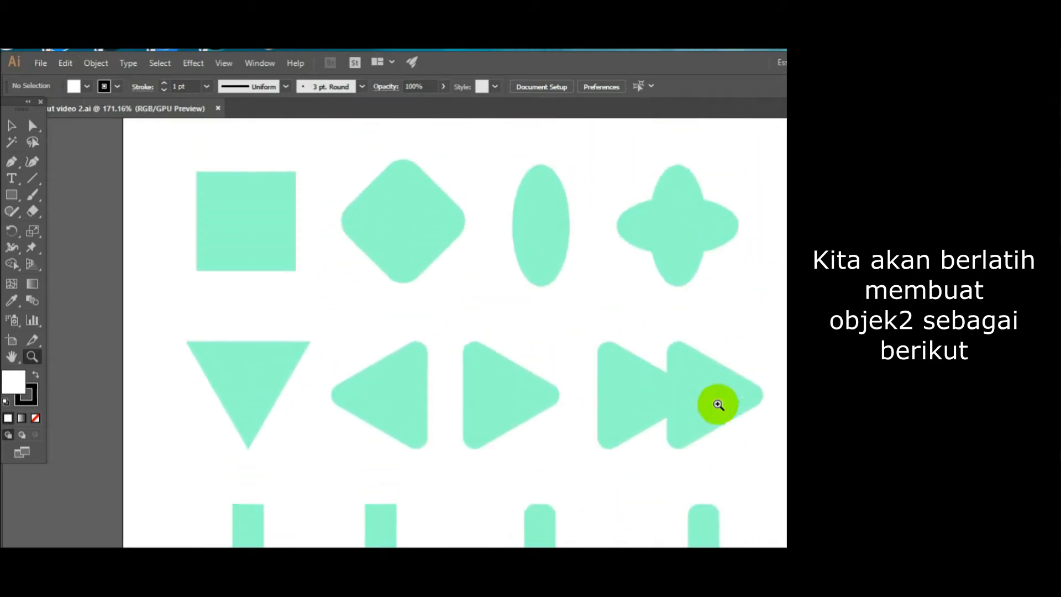
scroll(718, 405, "up", 2)
scroll(718, 404, "down", 1)
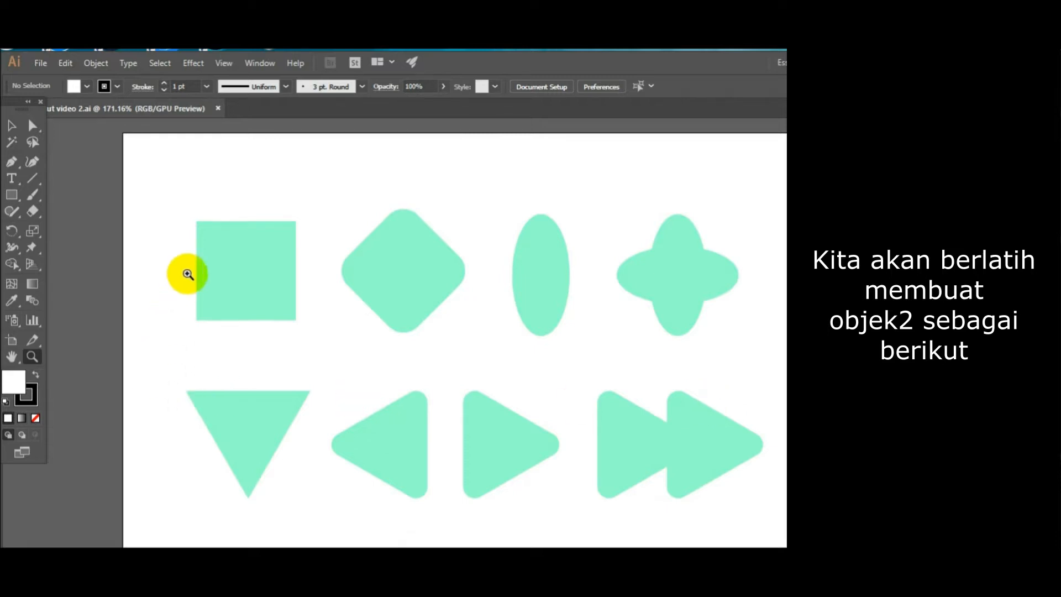
left_click_drag(198, 240, 157, 239)
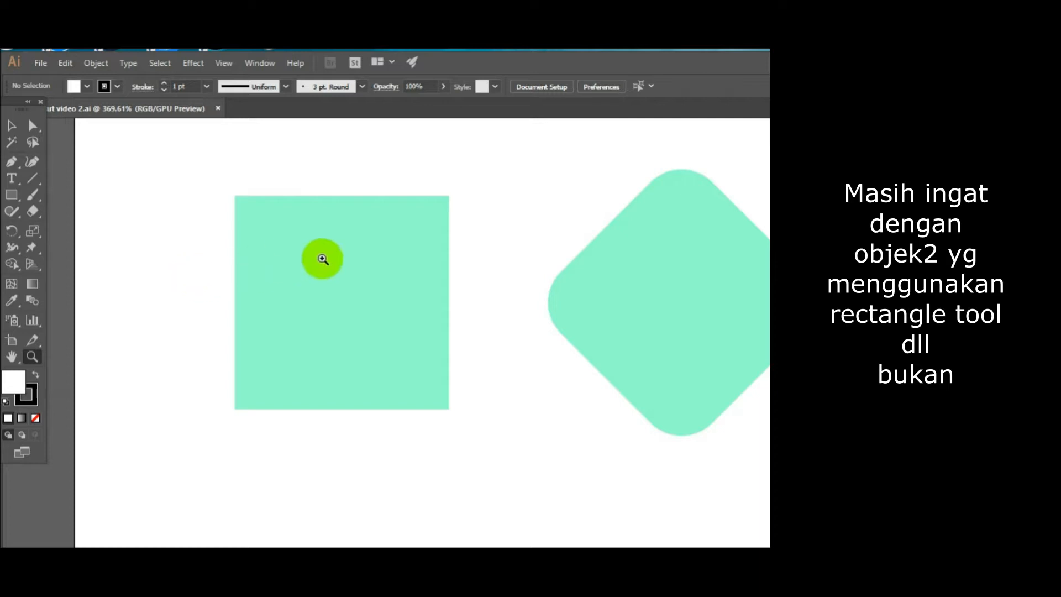
left_click_drag(386, 237, 372, 227)
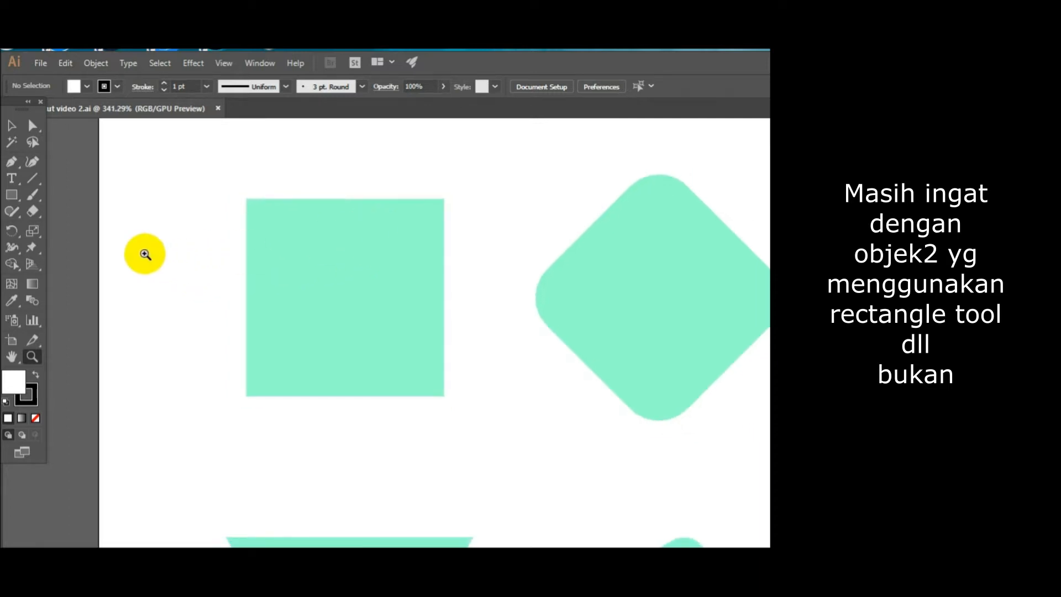
left_click(12, 196)
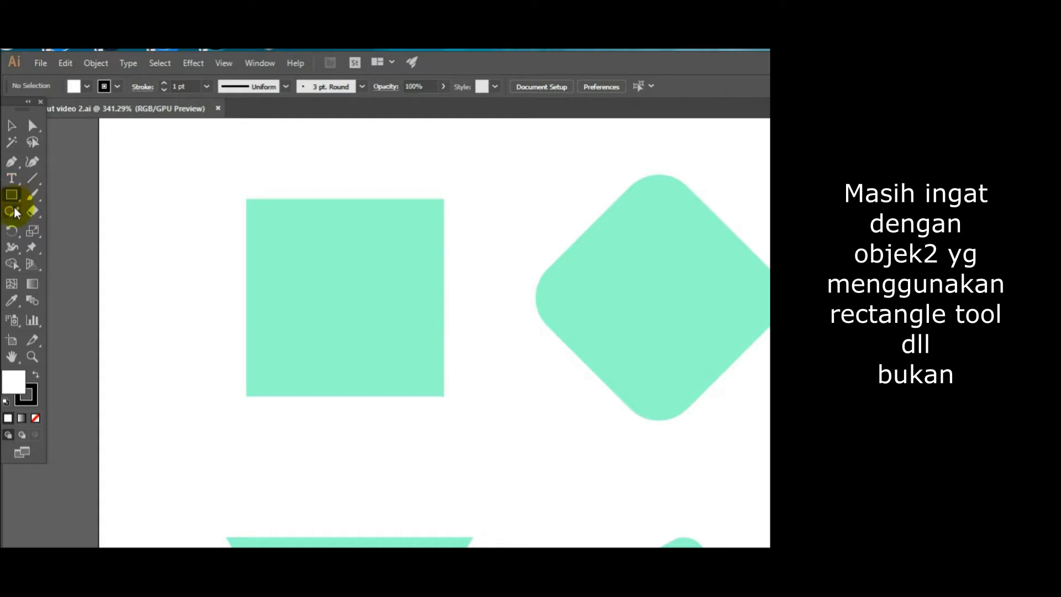
mouse_move(246, 199)
left_mouse_down()
mouse_move(327, 280)
mouse_move(356, 326)
mouse_move(448, 383)
mouse_move(441, 396)
left_mouse_up()
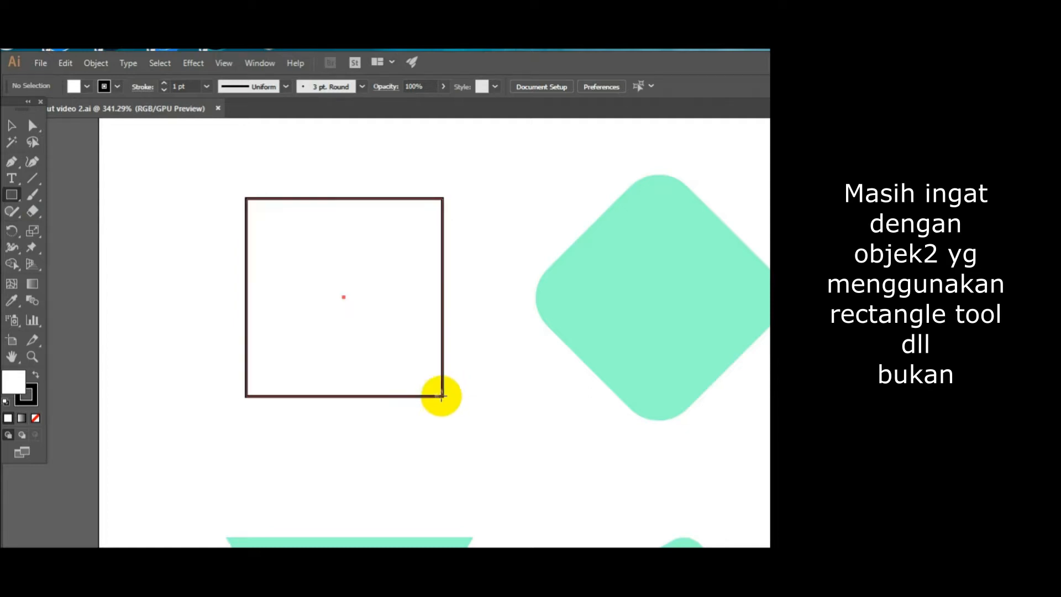
left_click(35, 421)
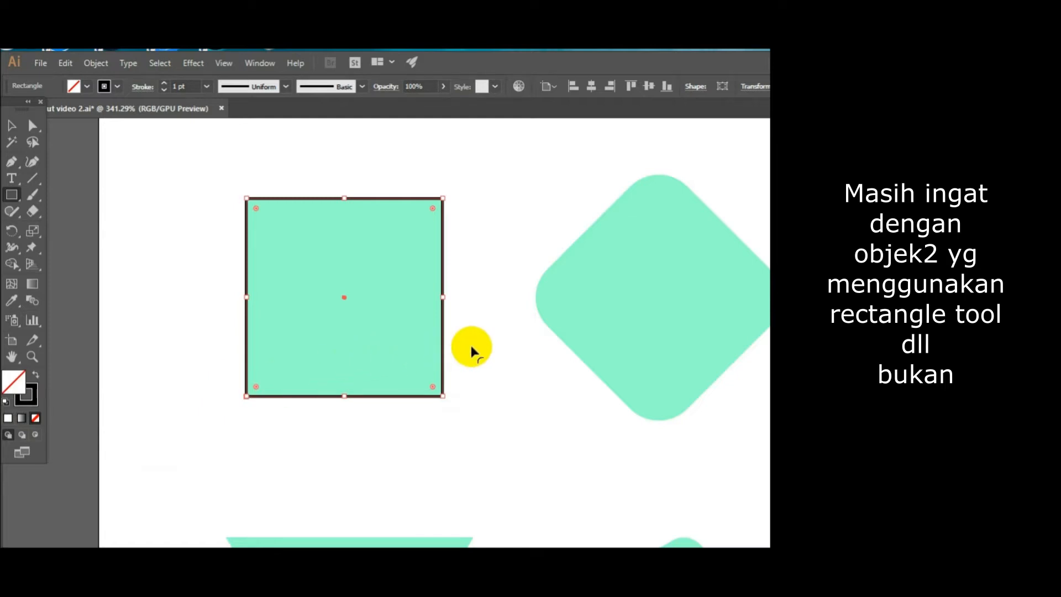
left_click(36, 377)
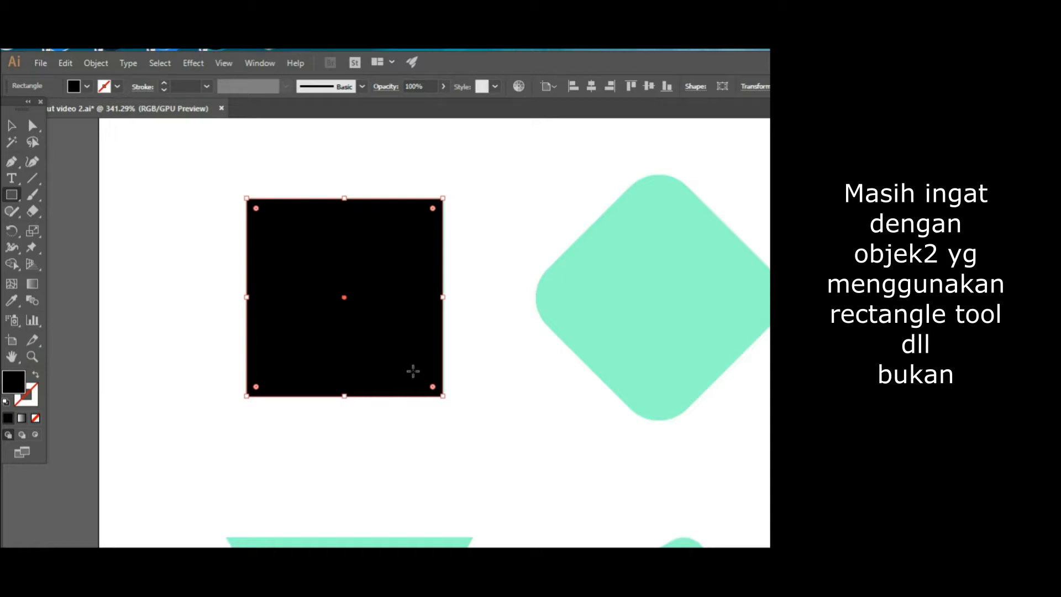
key("Delete")
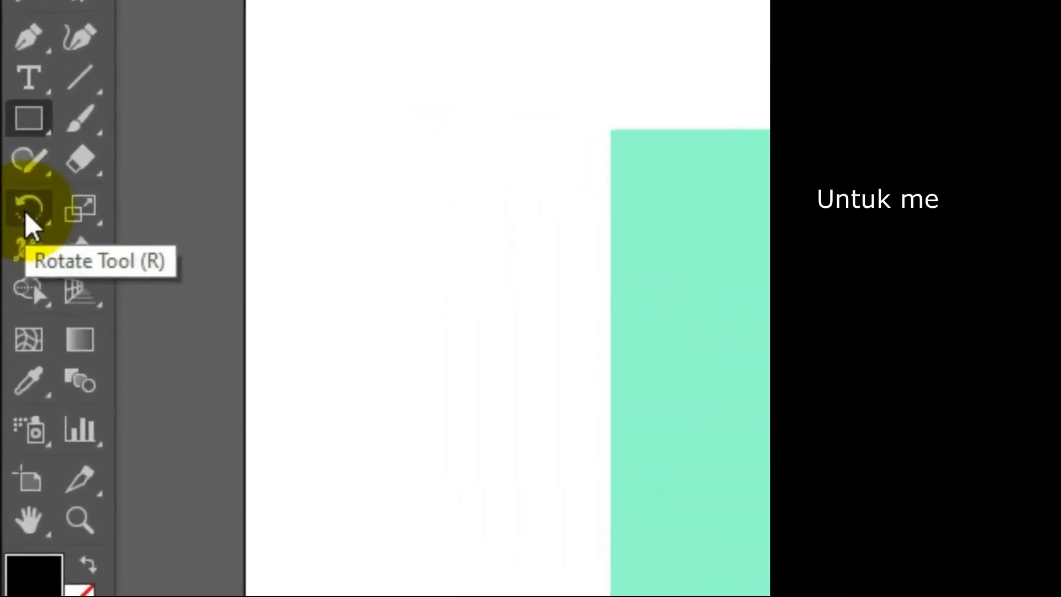
left_click(26, 213)
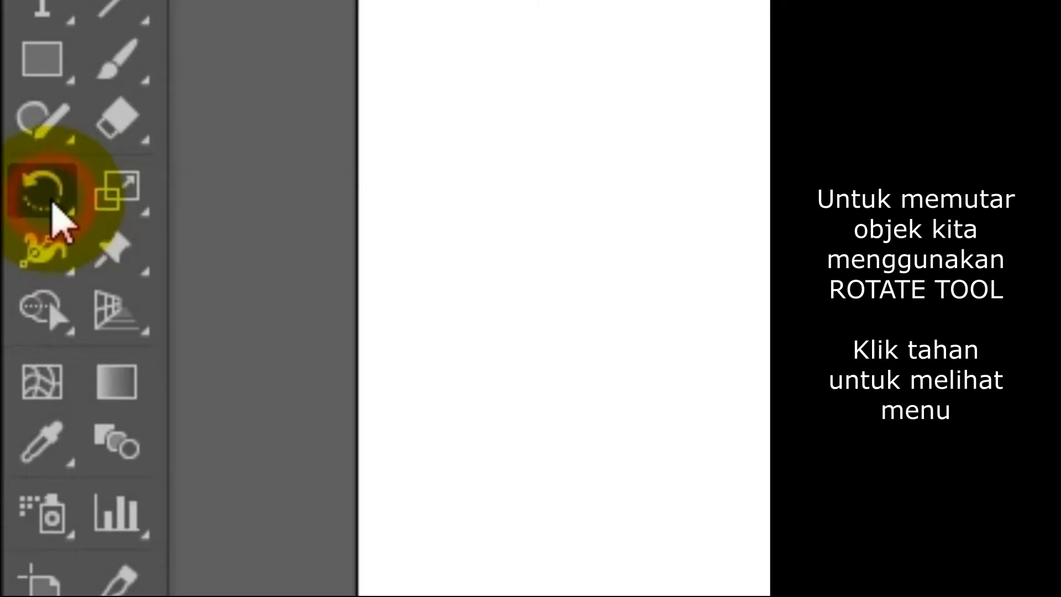
left_click(40, 191)
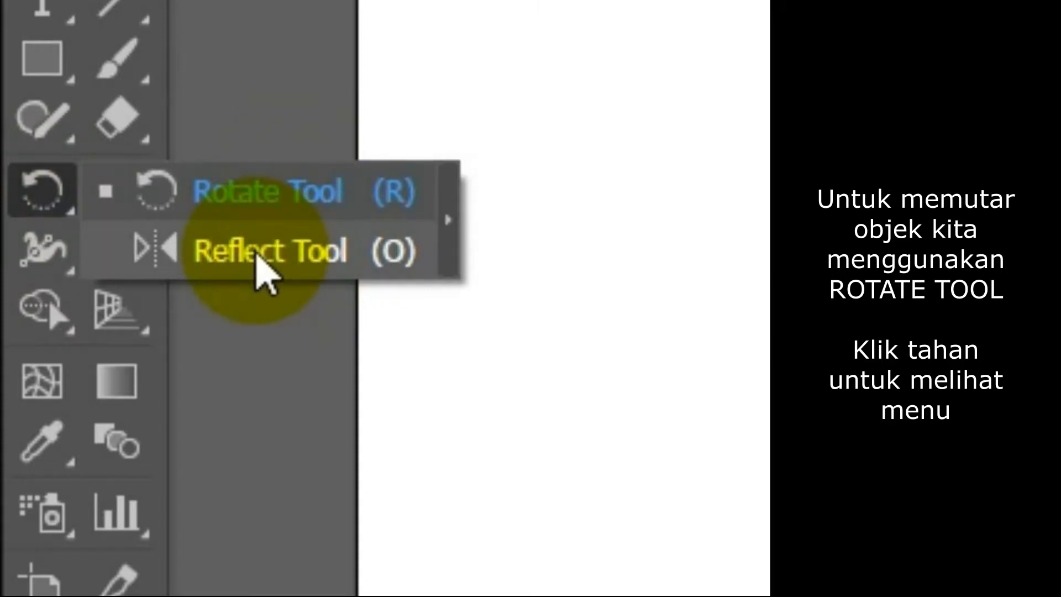
left_click(272, 194)
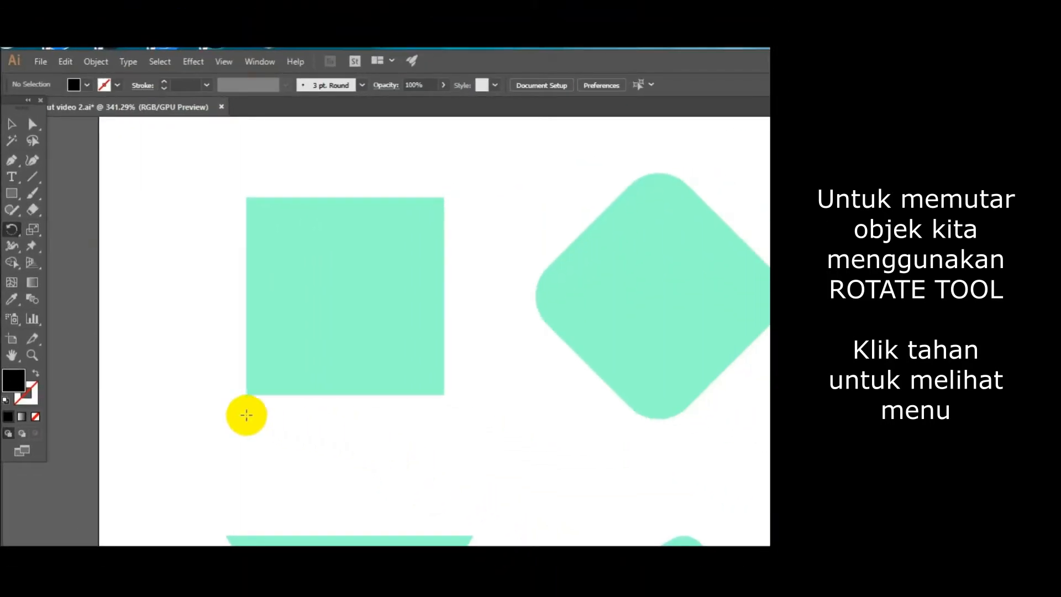
Draw a black-filled square without a stroke over the first teal template square and deselect it
left_click(13, 195)
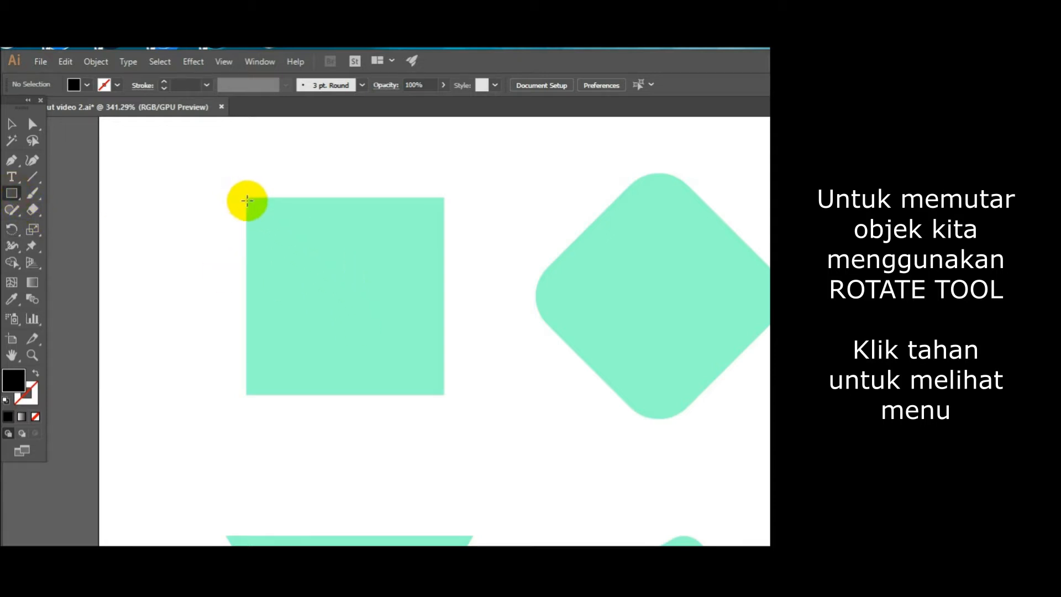
left_click_drag(247, 200, 442, 393)
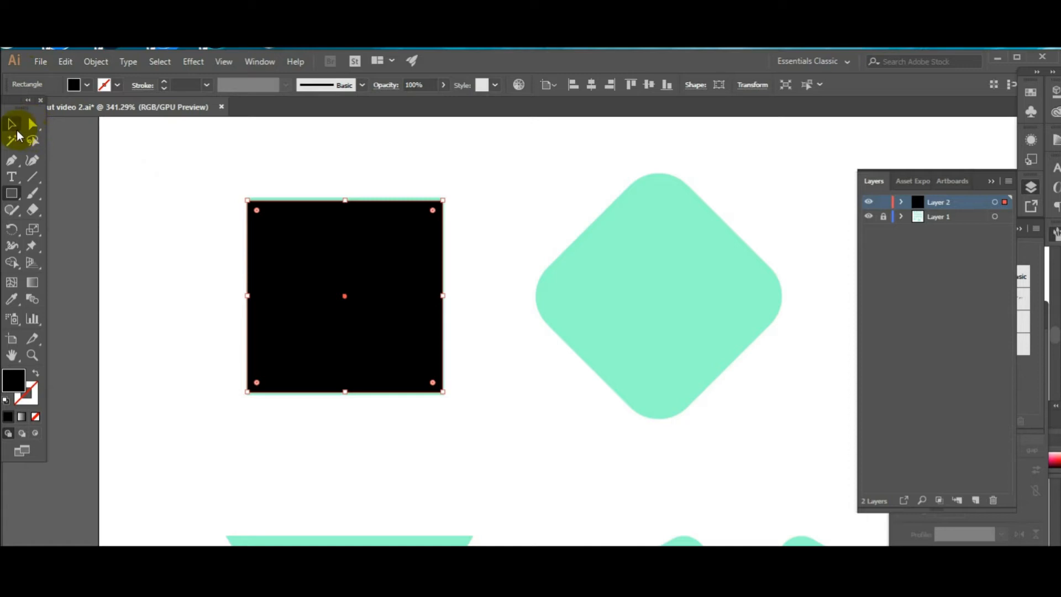
left_click(14, 128)
left_click(280, 169)
Copy and paste the black square, and move the copy over the teal rounded diamond
left_click(323, 258)
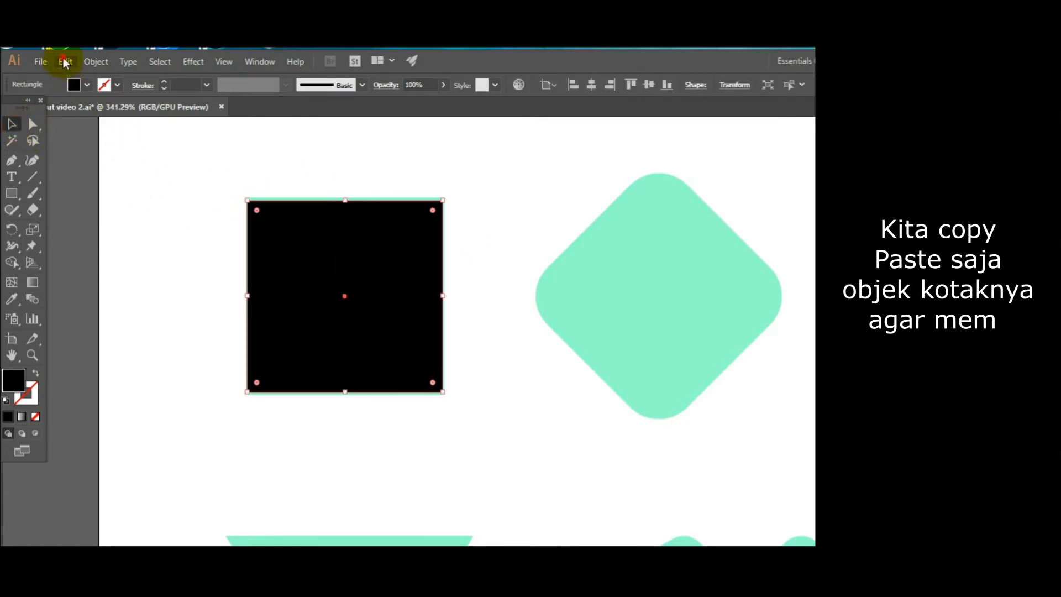
left_click(64, 62)
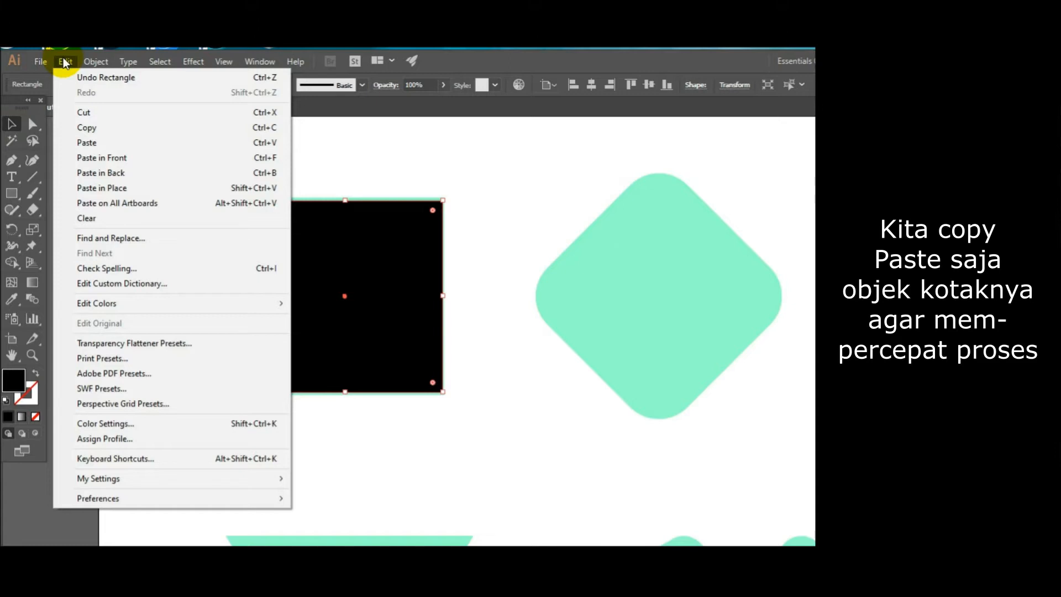
left_click(101, 131)
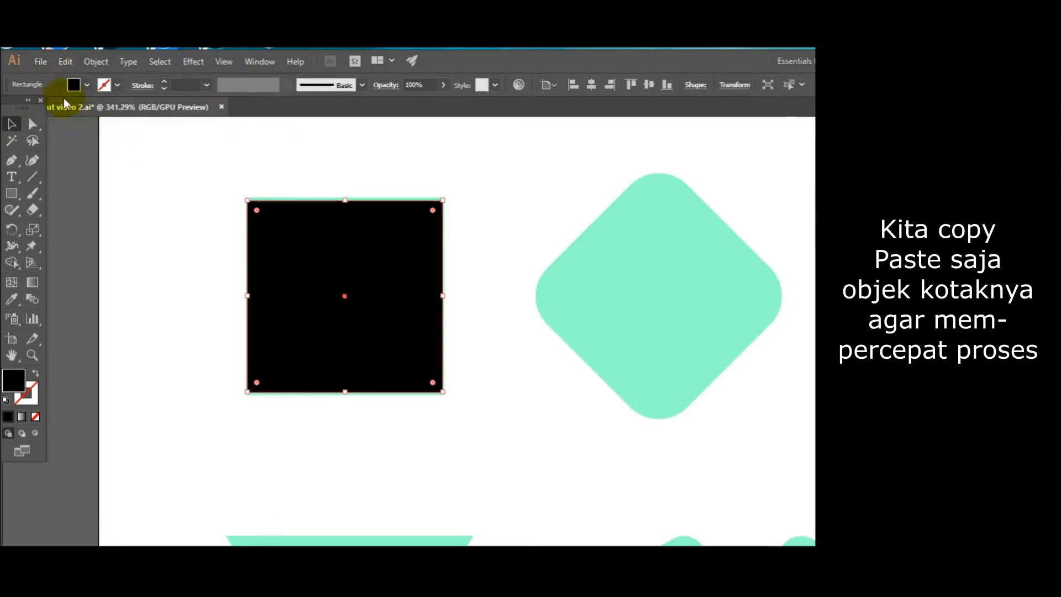
left_click(64, 61)
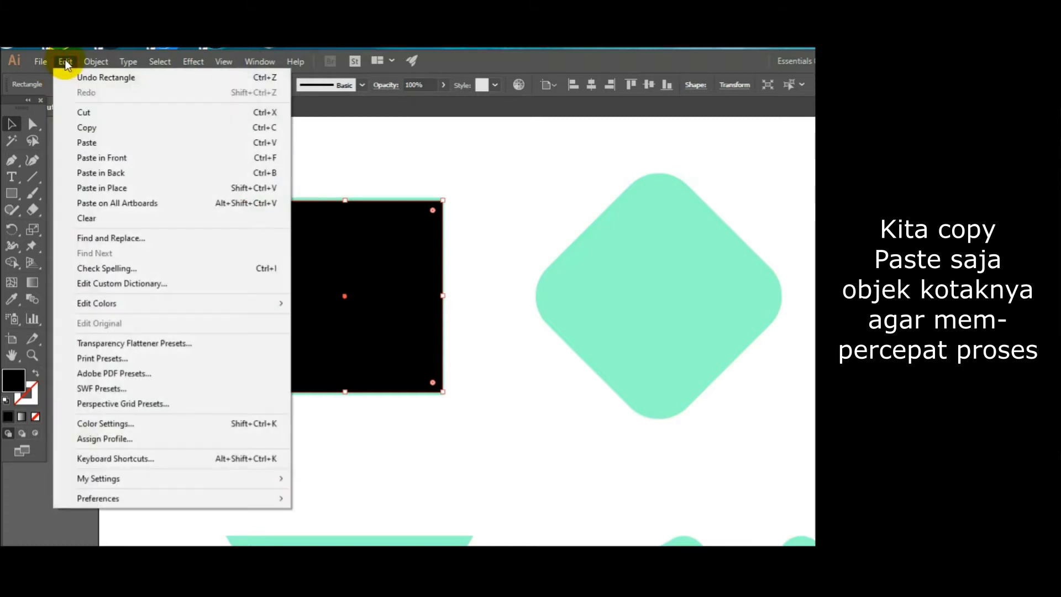
left_click(87, 143)
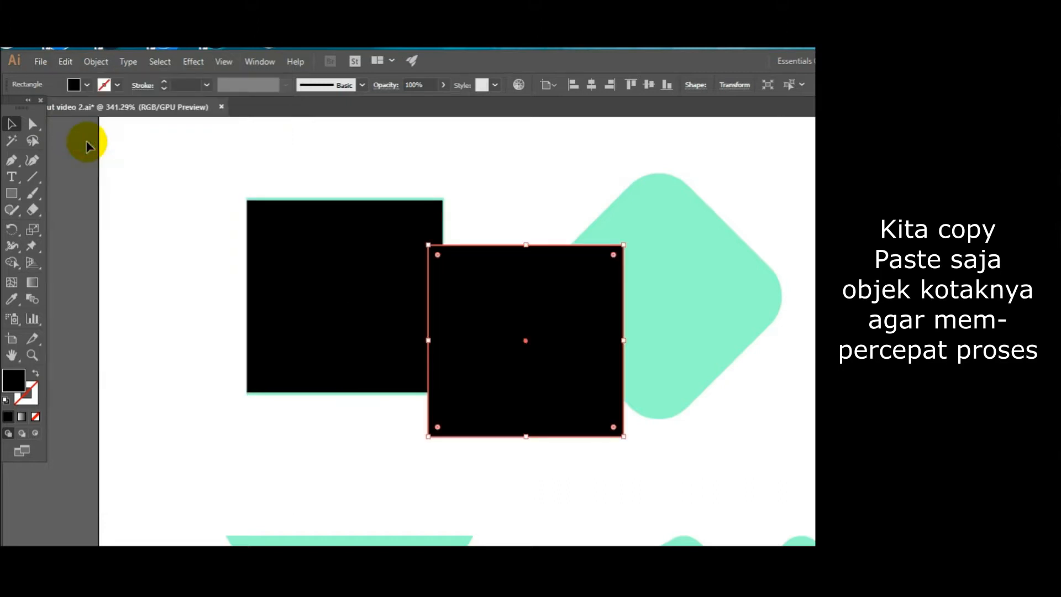
left_click(10, 125)
left_click_drag(501, 319, 629, 284)
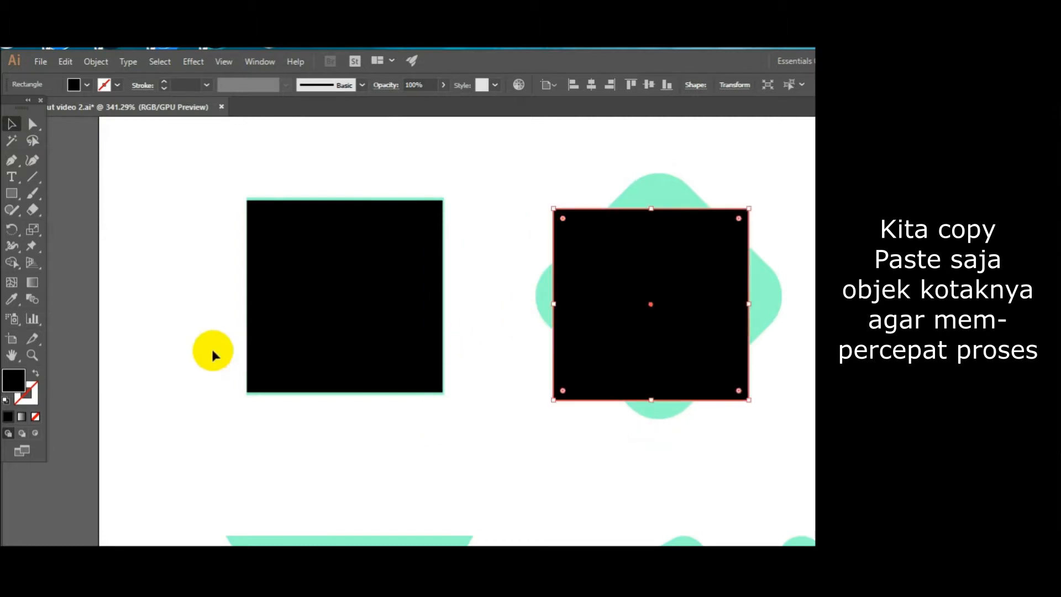
With its fill and stroke swapped to show only an outline, rotate the copied square 135° and centre it over the teal rounded diamond
left_click(37, 376)
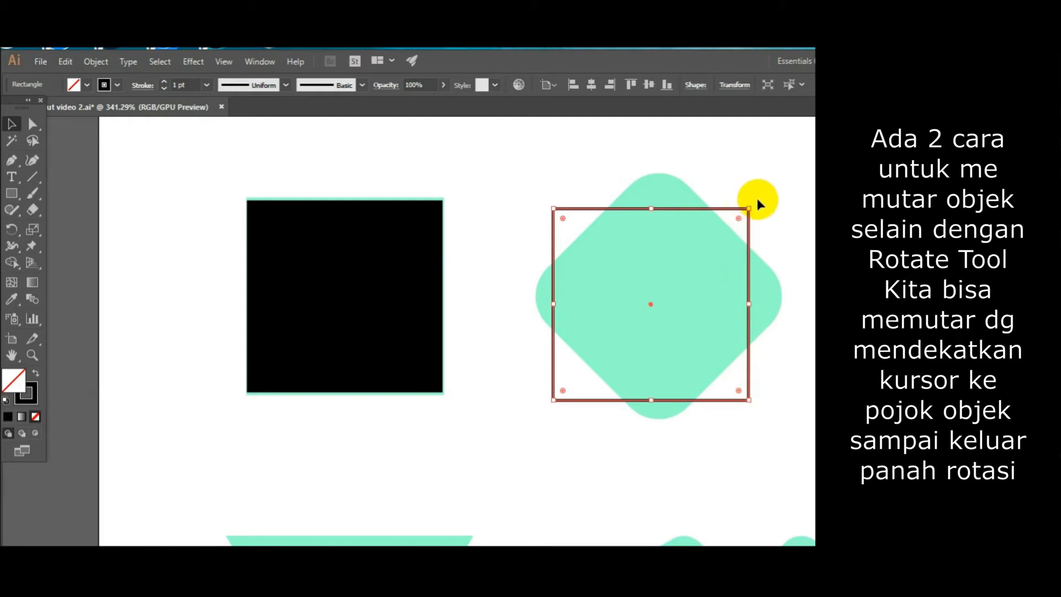
mouse_move(755, 203)
left_mouse_down()
mouse_move(788, 318)
mouse_move(764, 217)
mouse_move(675, 182)
mouse_move(633, 185)
mouse_move(578, 212)
mouse_move(561, 253)
mouse_move(554, 330)
mouse_move(579, 241)
mouse_move(652, 218)
mouse_move(669, 186)
left_mouse_up()
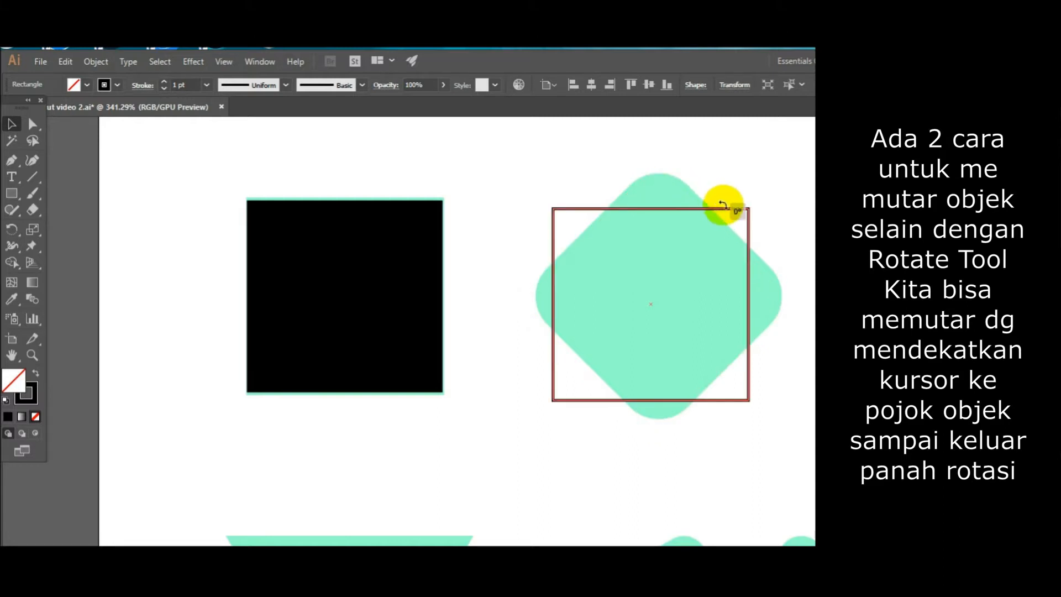
left_click_drag(757, 225, 542, 322)
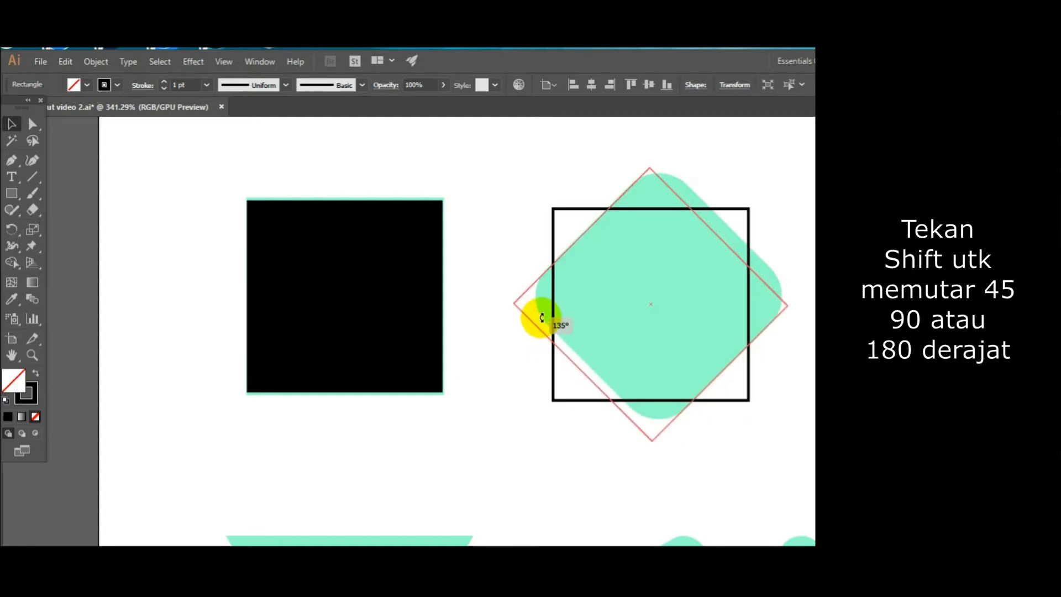
left_click_drag(542, 318, 544, 320)
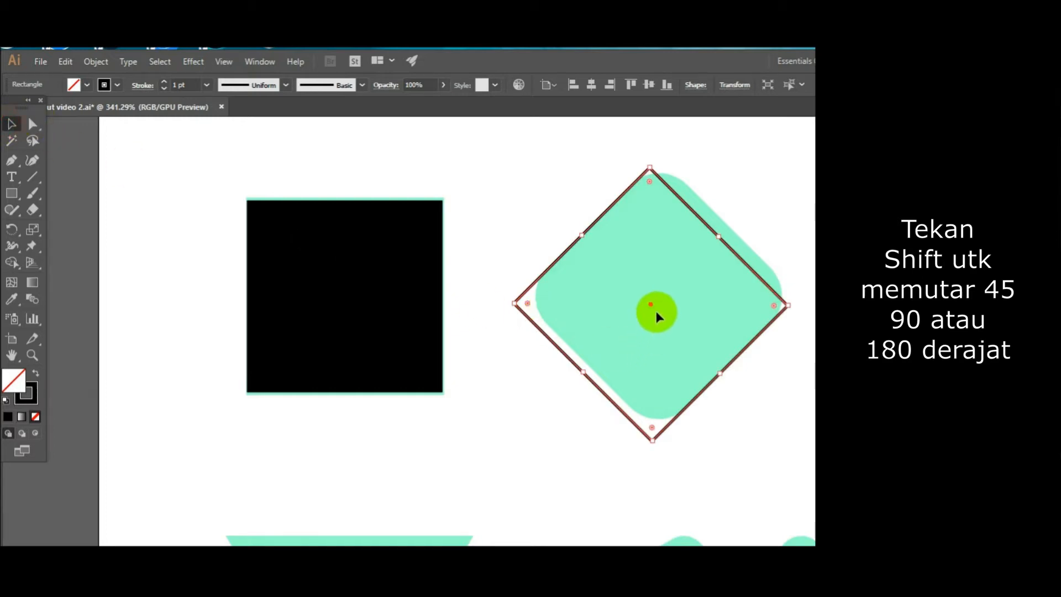
left_click_drag(651, 306, 659, 296)
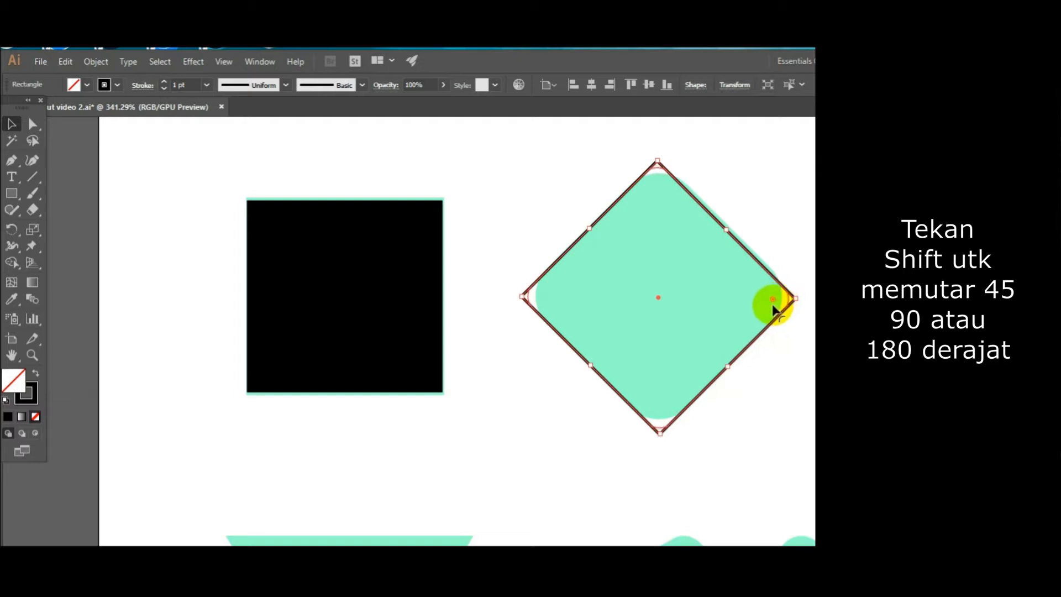
Round all the diamond's corners to match the template, and give it a black fill with no stroke
left_click_drag(765, 304, 750, 302)
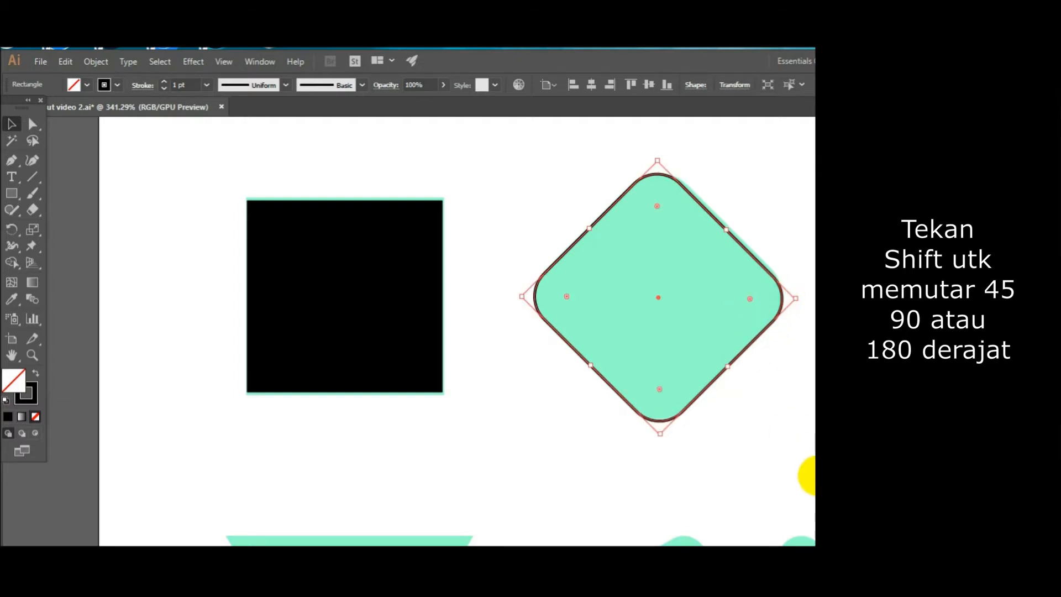
left_click(35, 376)
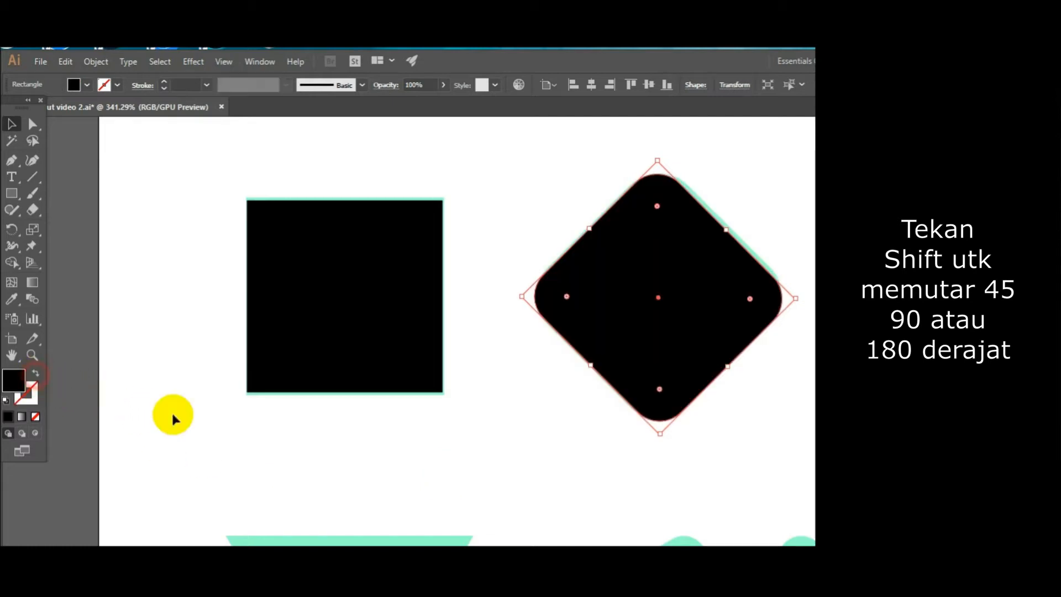
left_click(625, 449)
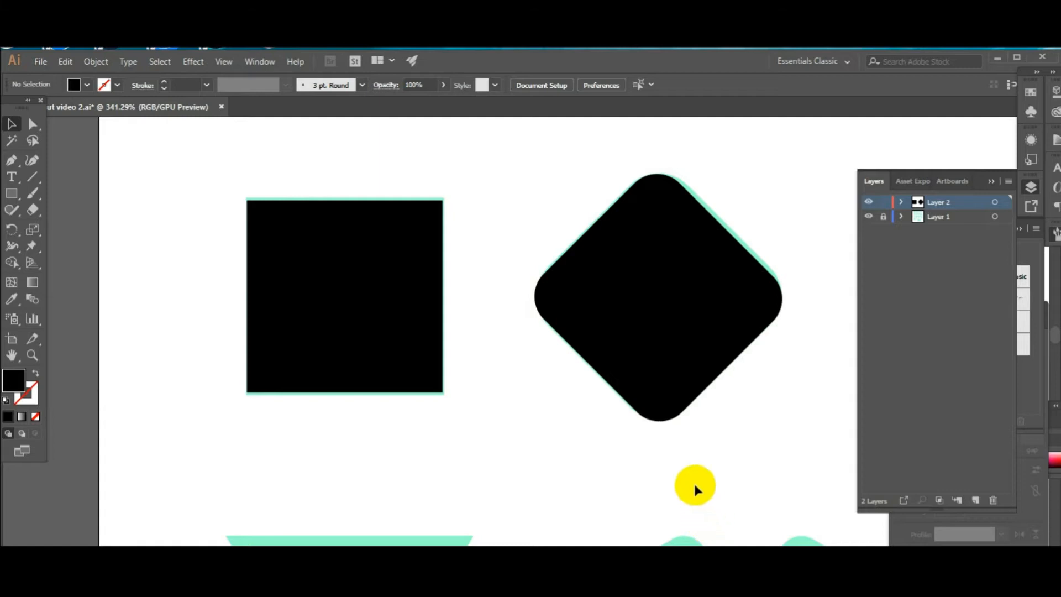
Draw an ellipse about 47 by 102 pt over the teal template ellipse, shown as a black outline without fill
left_click_drag(775, 432, 260, 436)
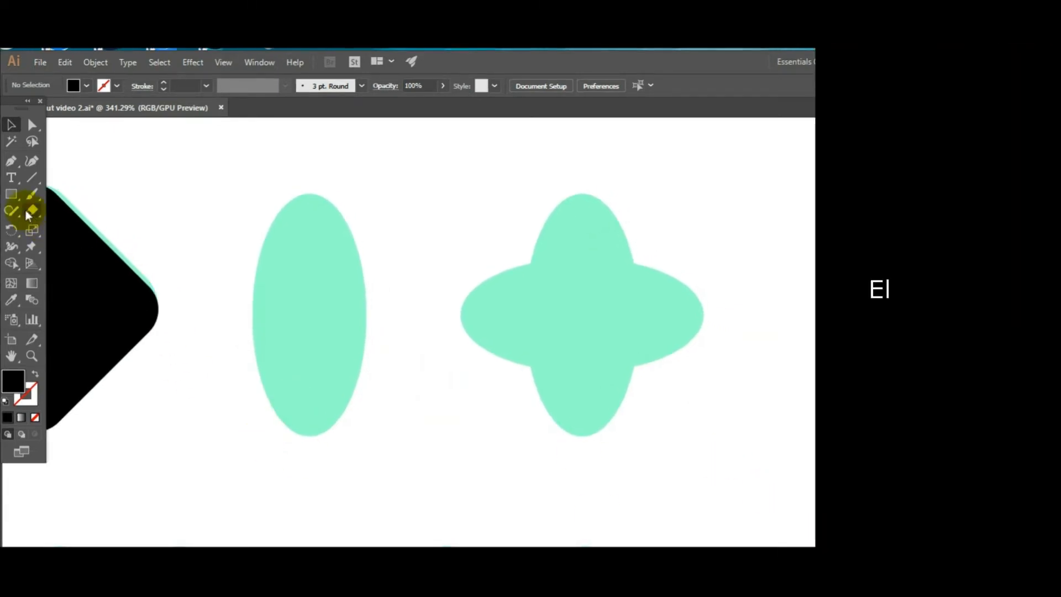
left_click(12, 196)
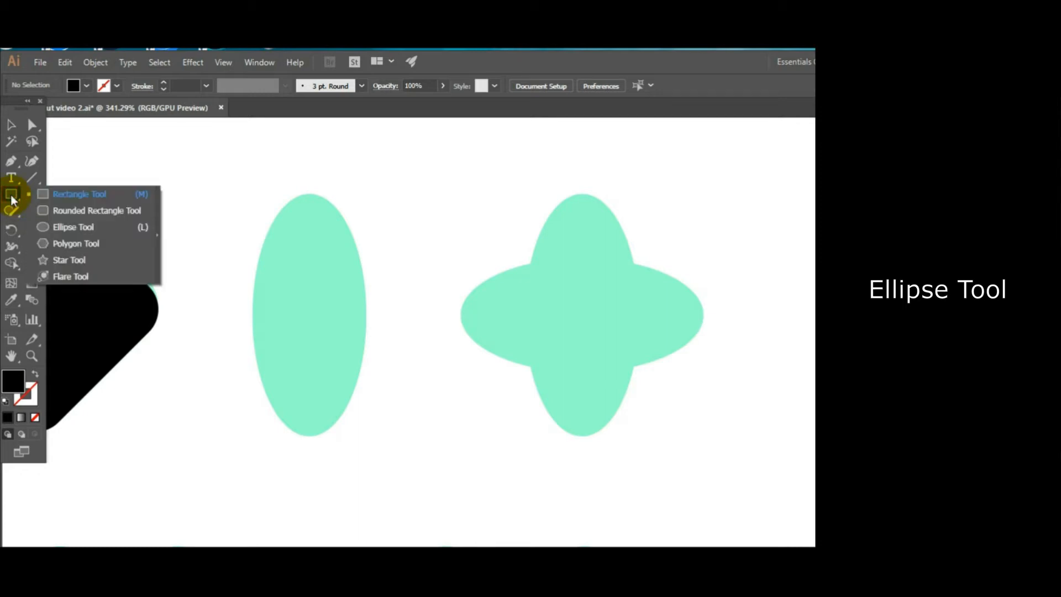
left_click(63, 228)
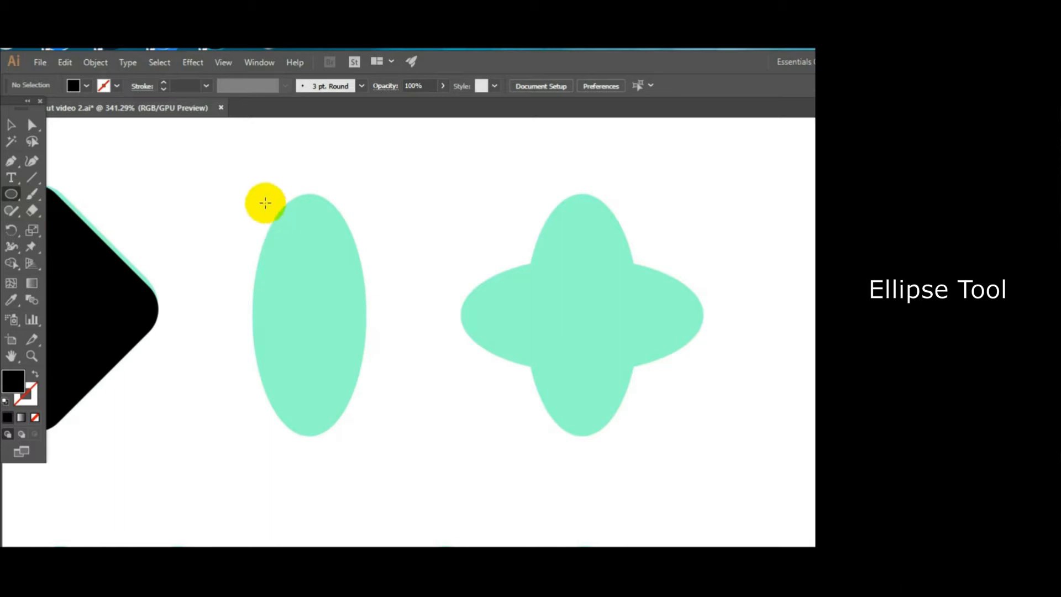
left_click_drag(260, 196, 364, 435)
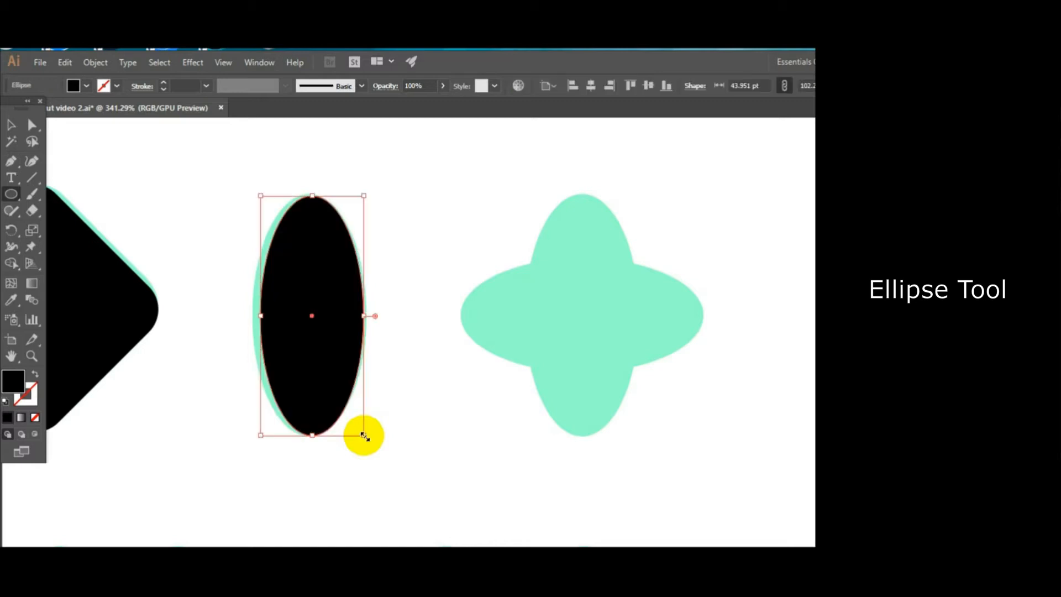
left_click(35, 374)
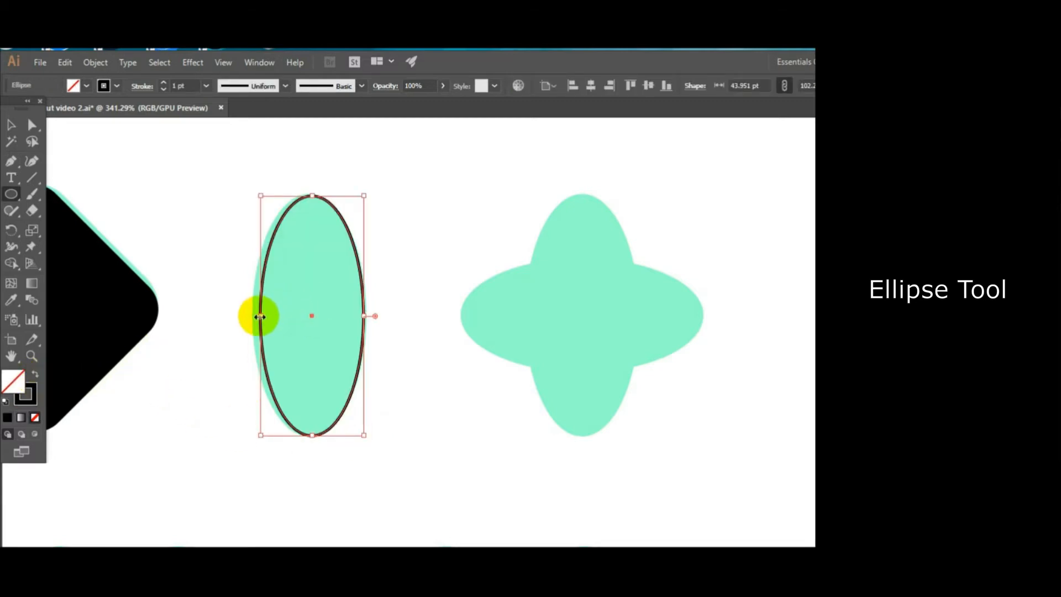
left_click_drag(258, 315, 252, 316)
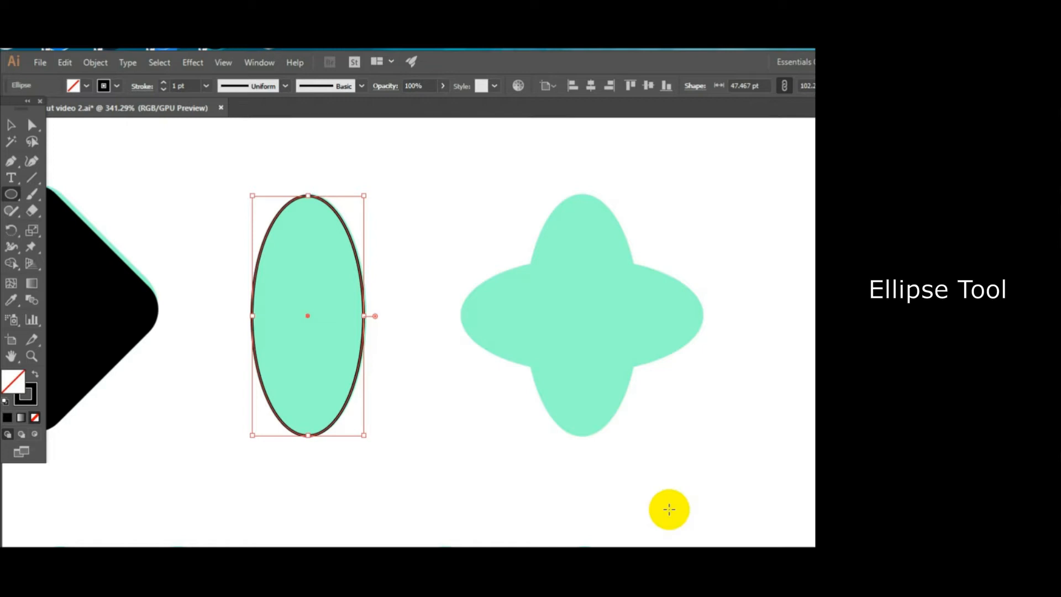
Copy and paste the ellipse outline, and move the copy over the upright lobes of the teal four-lobed template
left_click(64, 63)
left_click(109, 132)
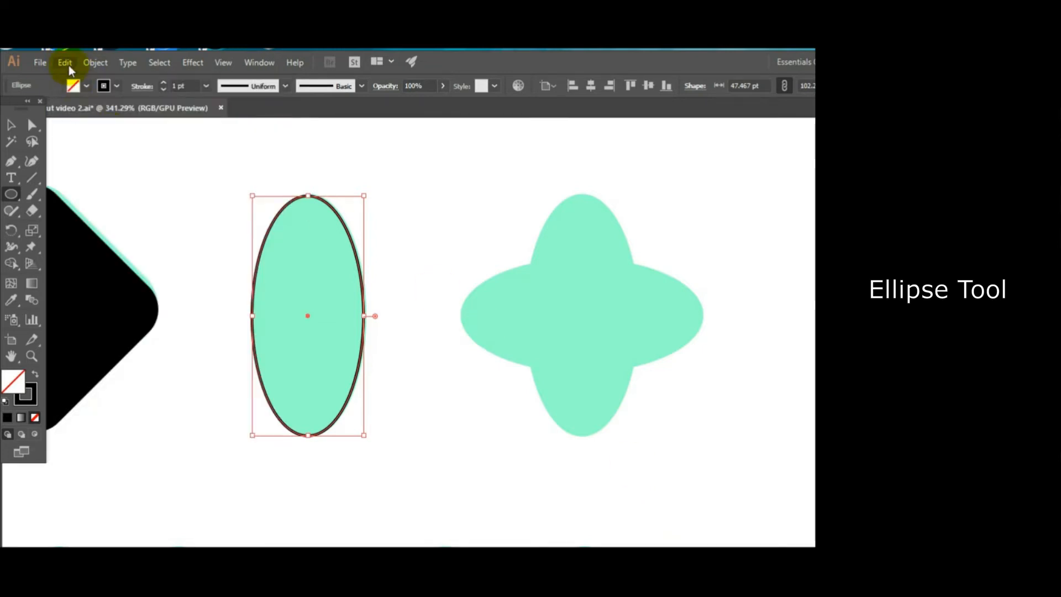
left_click(65, 63)
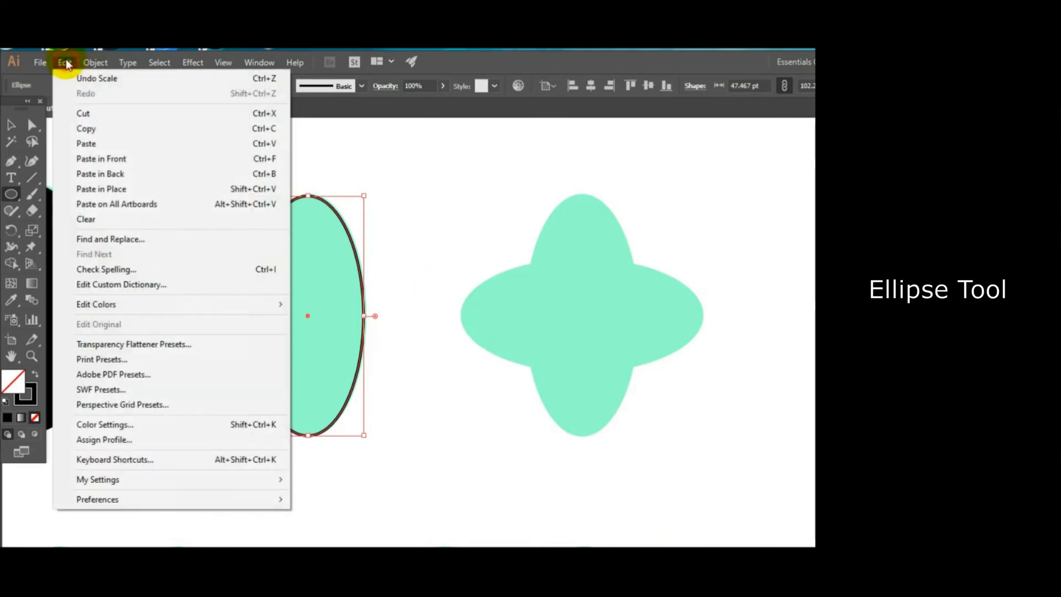
left_click(93, 144)
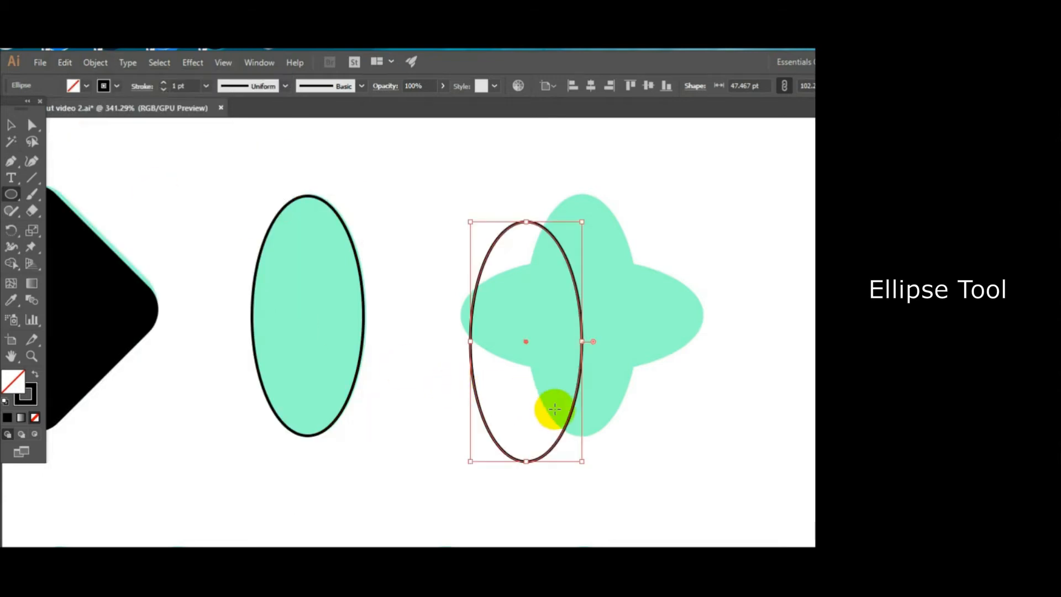
left_click(8, 124)
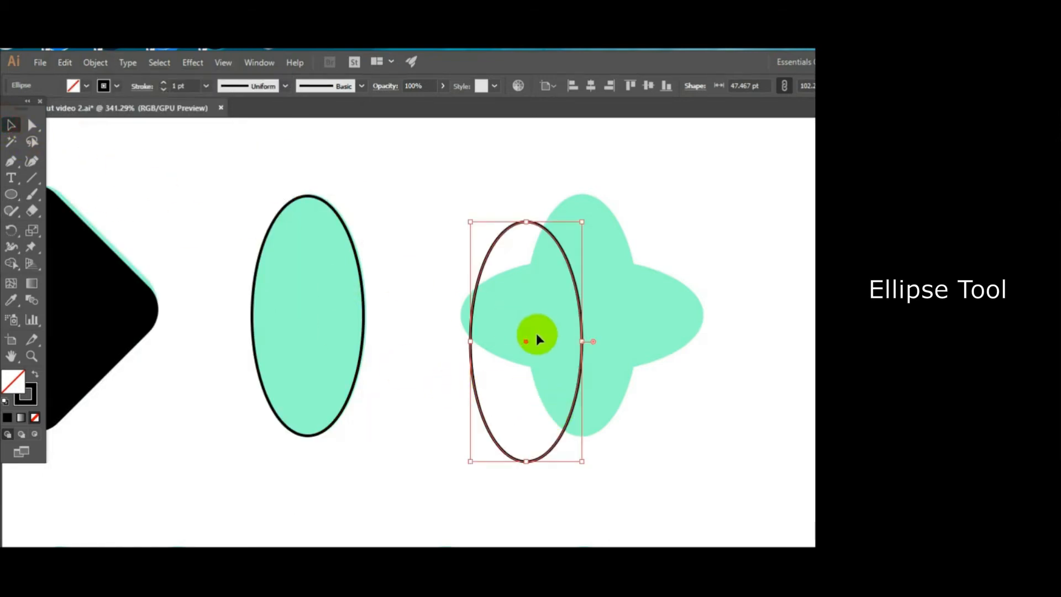
left_click_drag(528, 341, 583, 317)
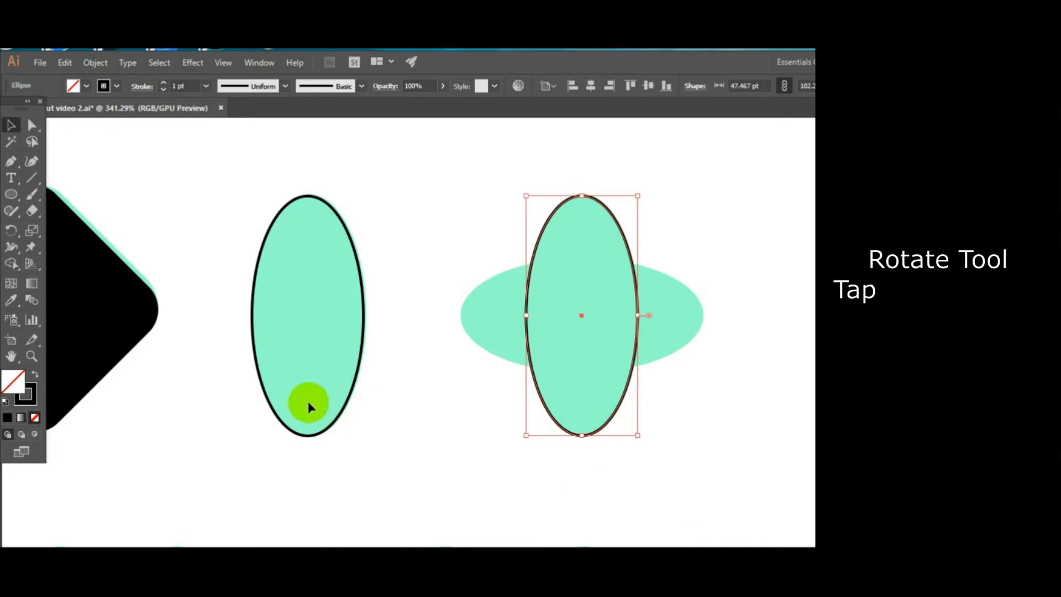
Try to rotate the copied ellipse to horizontal about its centre, and undo the rotation
left_click(15, 234)
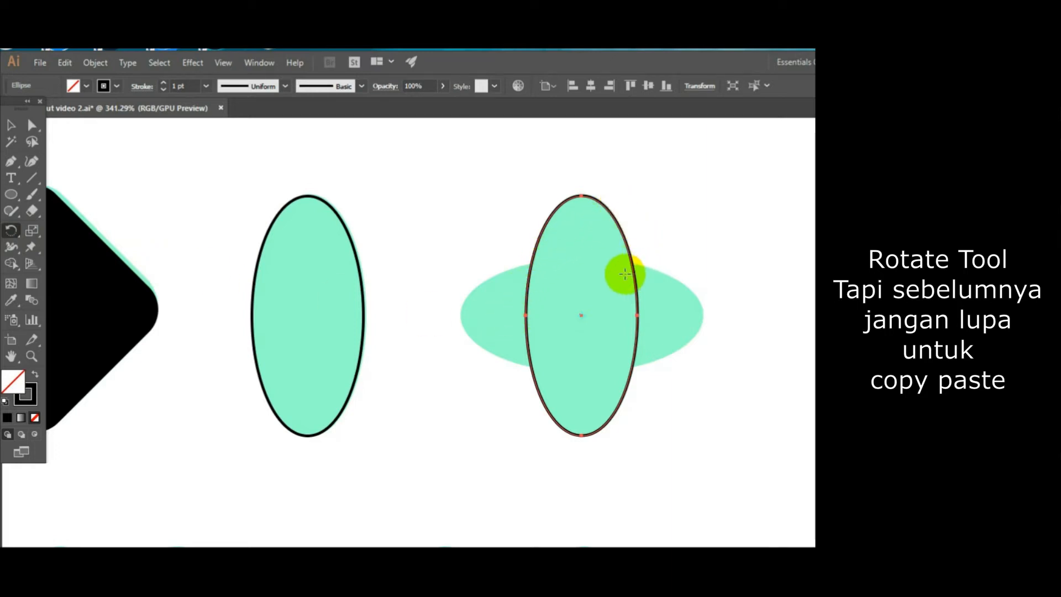
left_click_drag(625, 269, 666, 358)
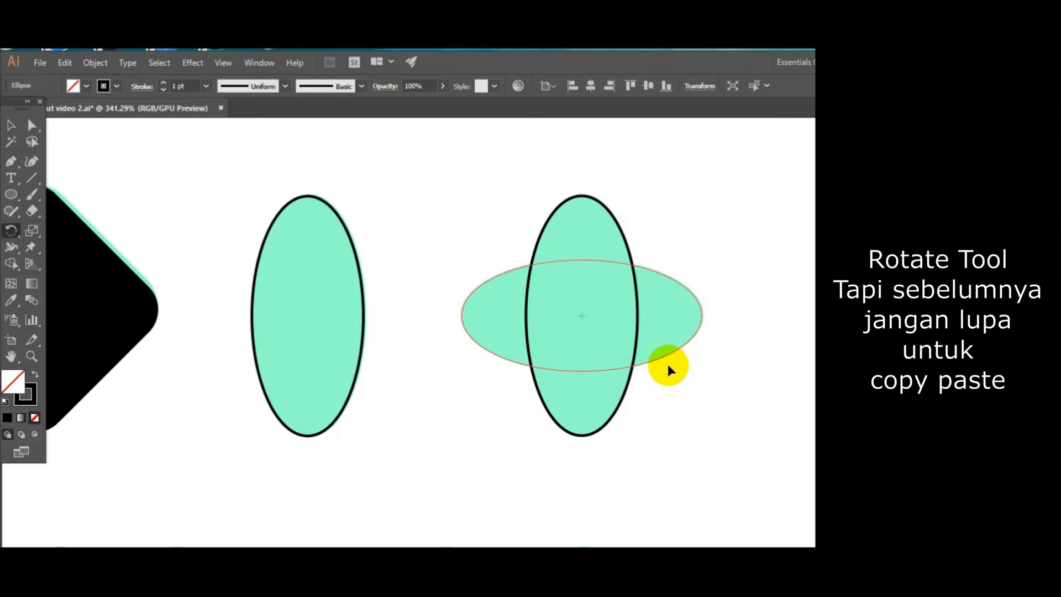
mouse_move(639, 417)
left_mouse_down()
mouse_move(608, 440)
mouse_move(494, 417)
mouse_move(590, 406)
mouse_move(641, 364)
left_mouse_up()
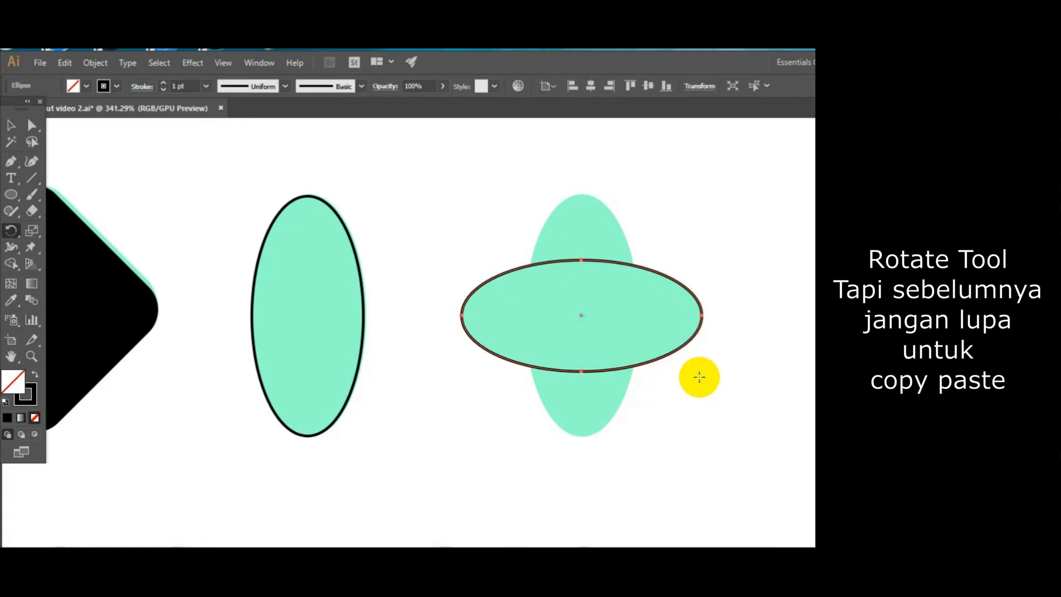
left_click(65, 63)
left_click(90, 80)
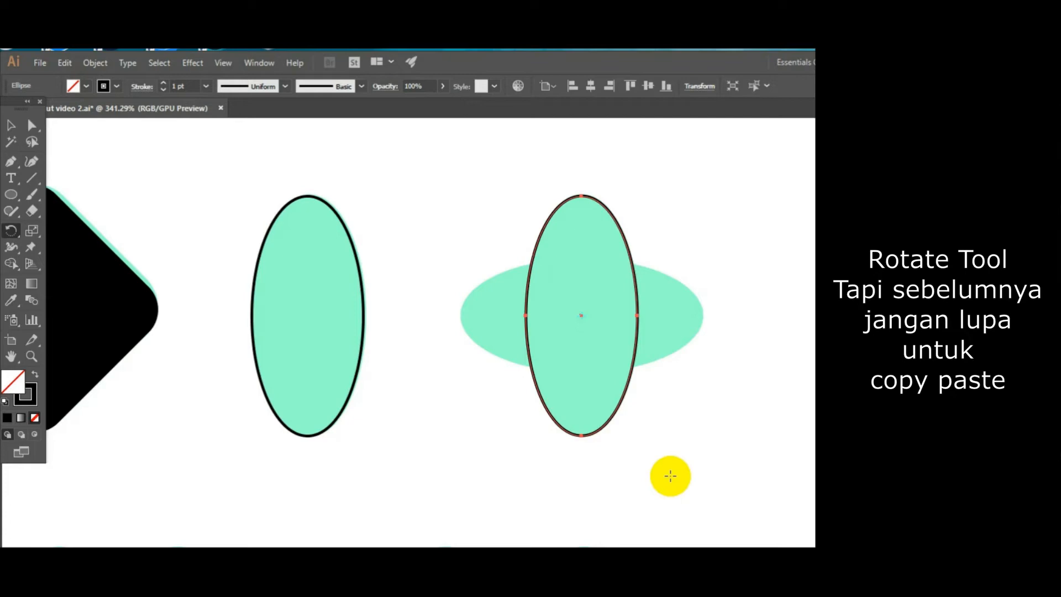
Copy the upright ellipse on the four-lobed template and paste the duplicate in place
left_click(64, 63)
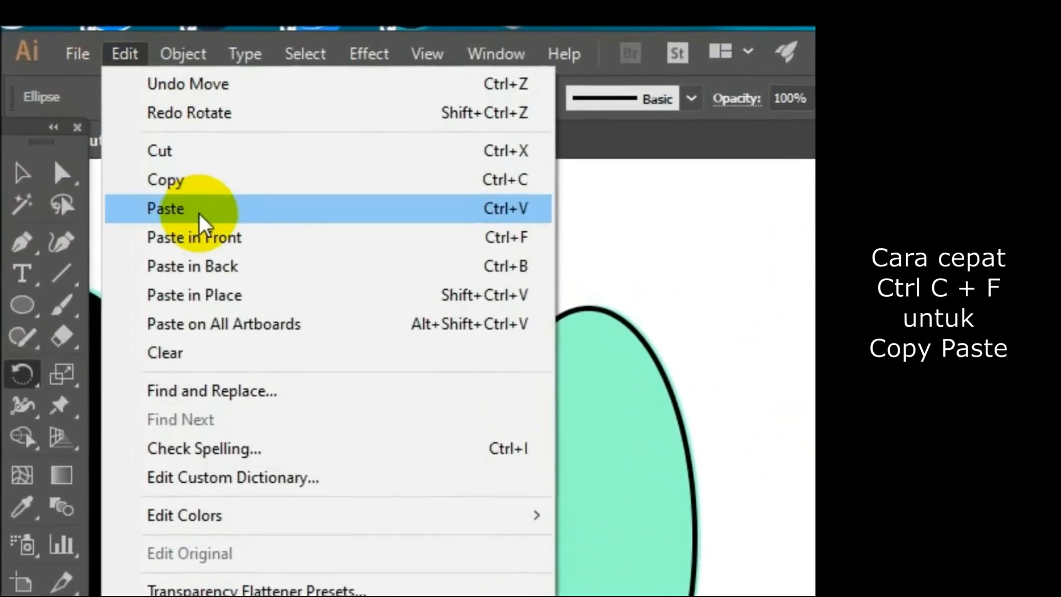
left_click(216, 188)
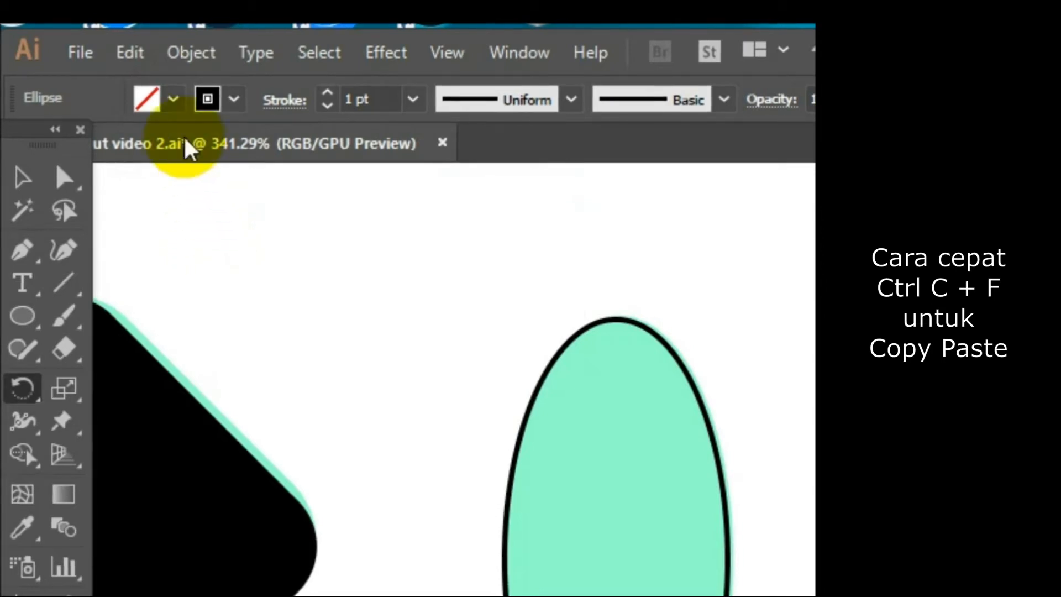
left_click(128, 51)
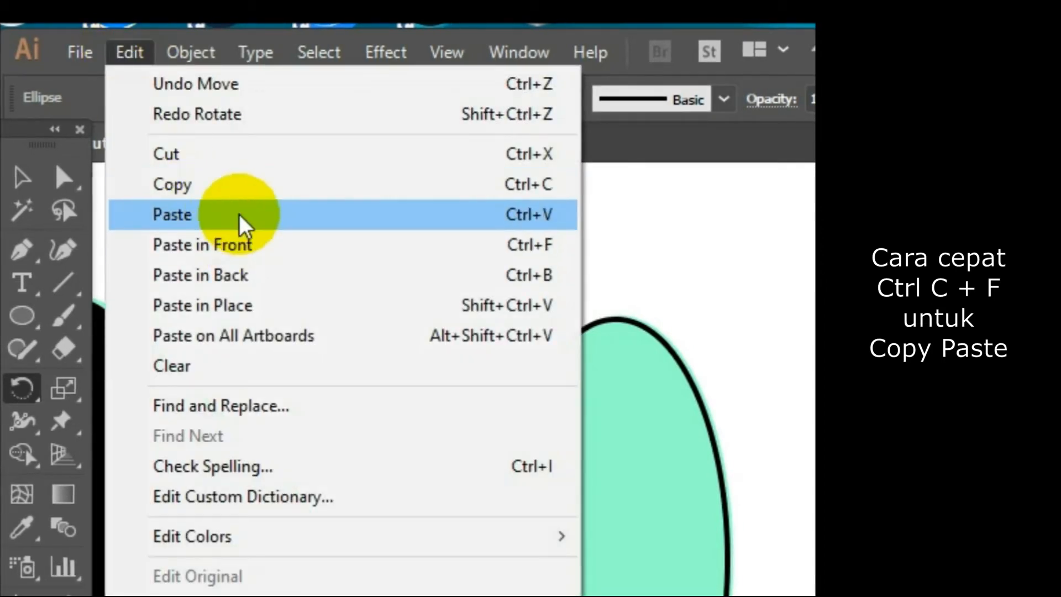
left_click(226, 316)
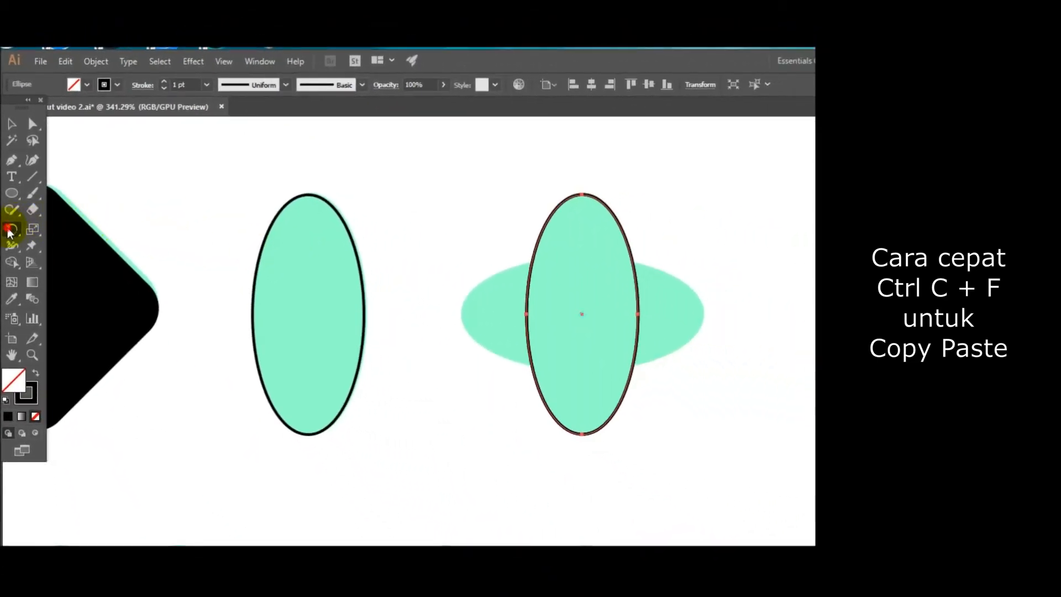
Rotate the pasted ellipse 90° to cover the template's horizontal lobes, and deselect it
left_click(10, 230)
mouse_move(606, 232)
left_mouse_down()
mouse_move(635, 266)
mouse_move(651, 322)
left_mouse_up()
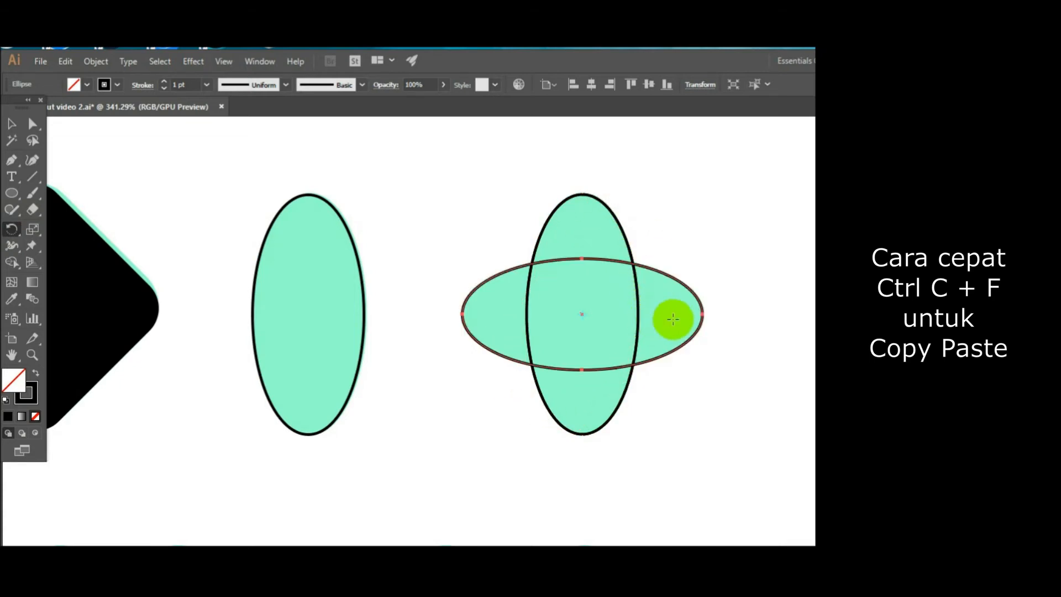
left_click(11, 123)
left_click(440, 203)
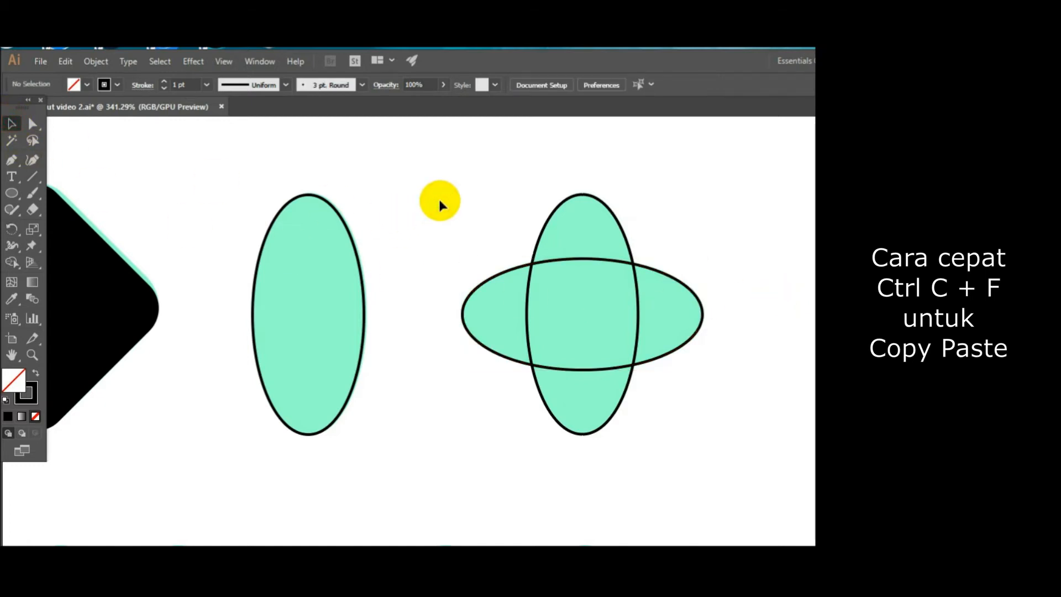
Give the single ellipse and the two crossed ellipses a black fill with no stroke, and deselect them
left_click(355, 244)
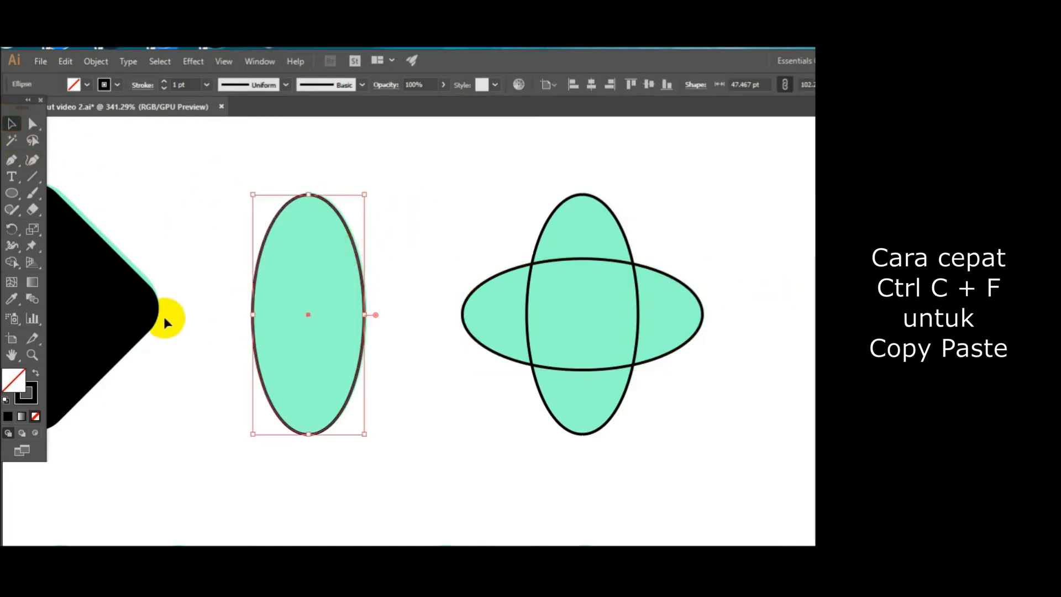
left_click(36, 374)
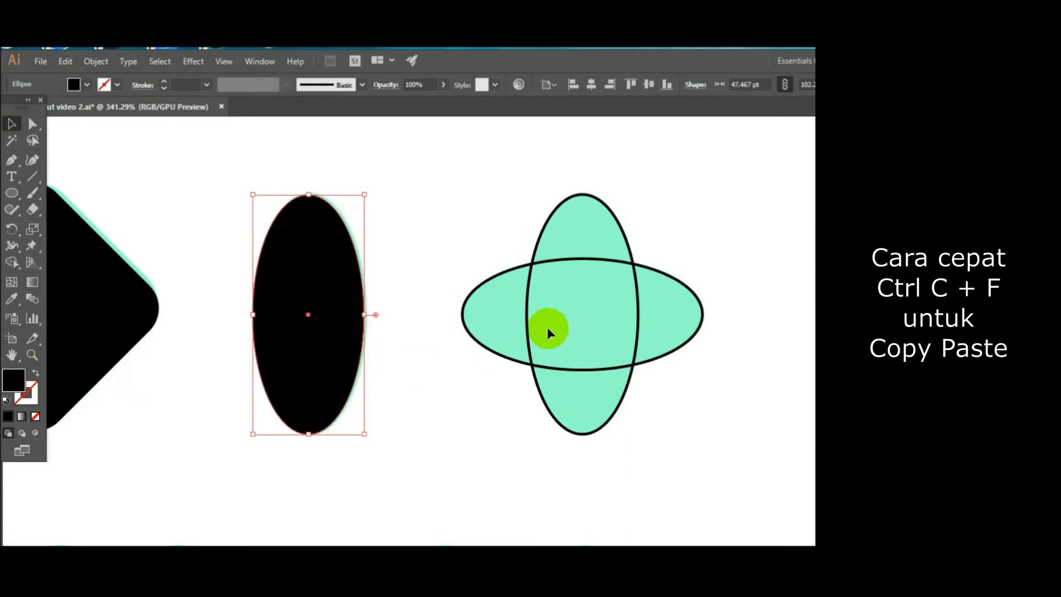
left_click_drag(507, 225, 640, 356)
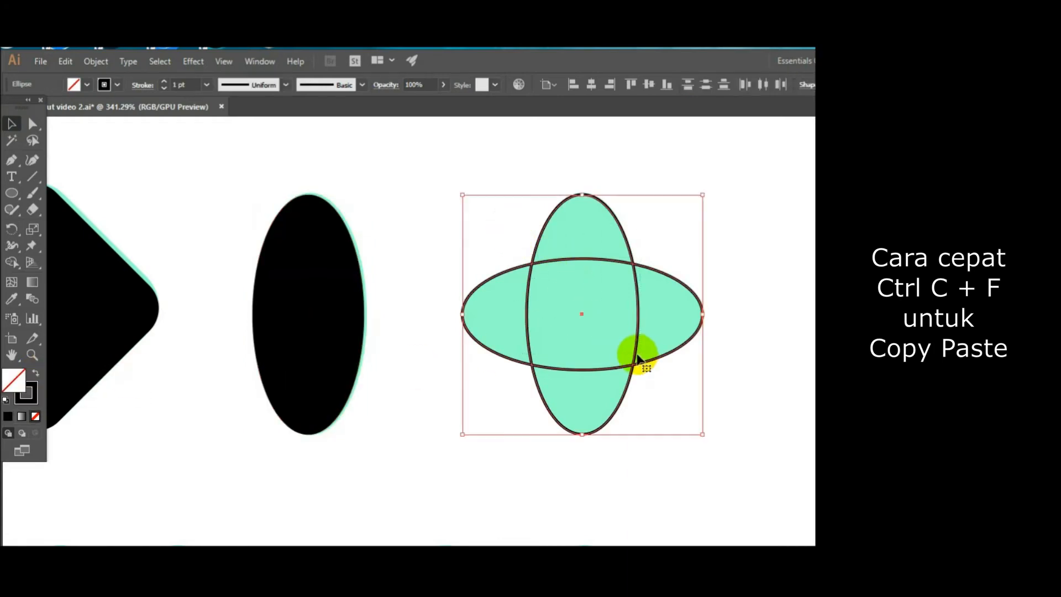
left_click(36, 375)
left_click(401, 379)
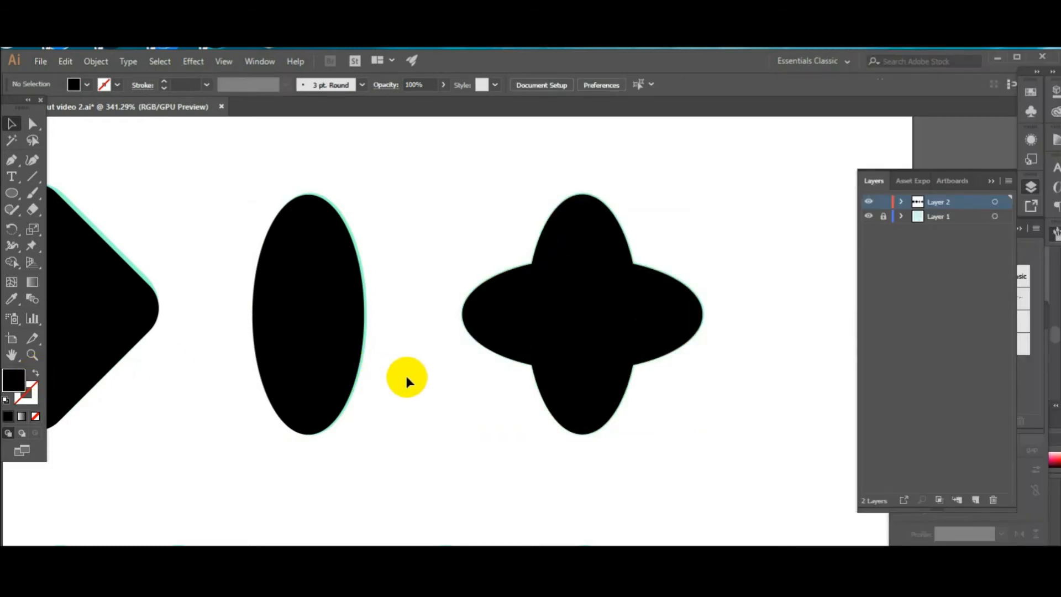
Create a three-sided polygon with a 50 pt radius over the teal template triangle
left_click_drag(346, 434, 662, 332)
left_click_drag(386, 388, 587, 262)
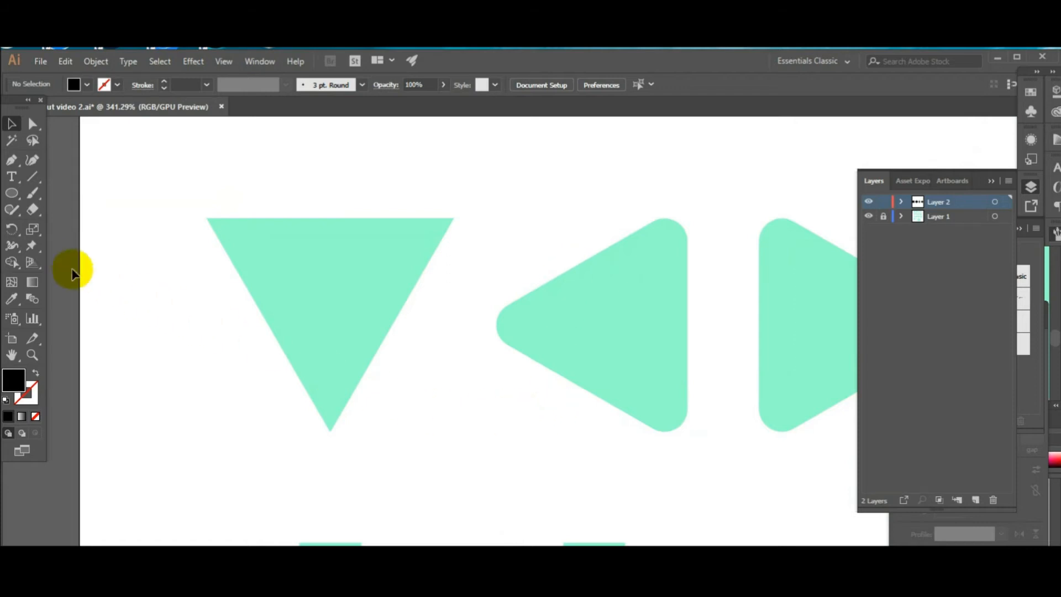
left_click(13, 201)
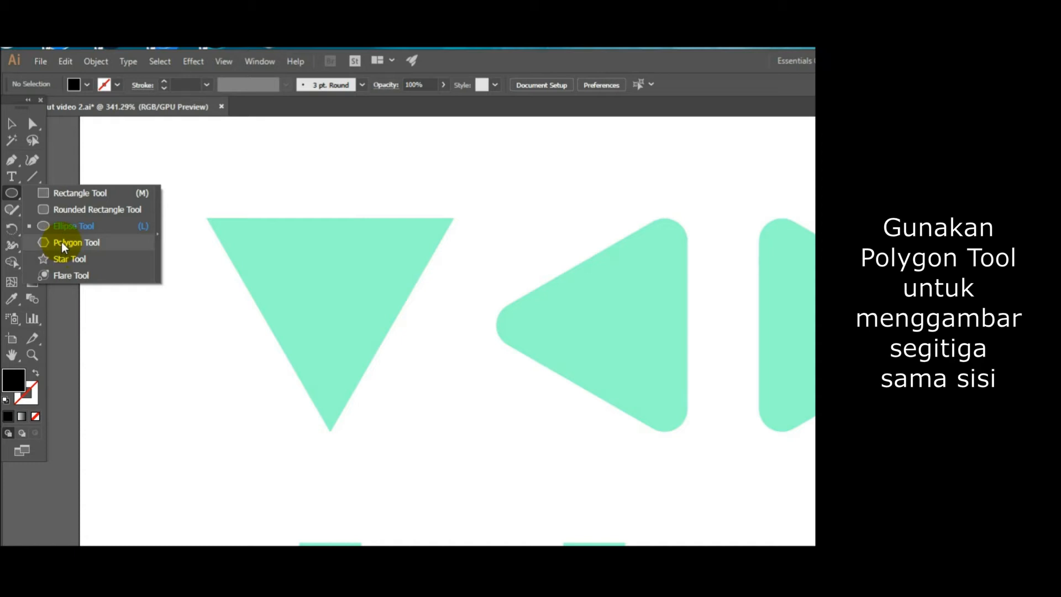
left_click(62, 242)
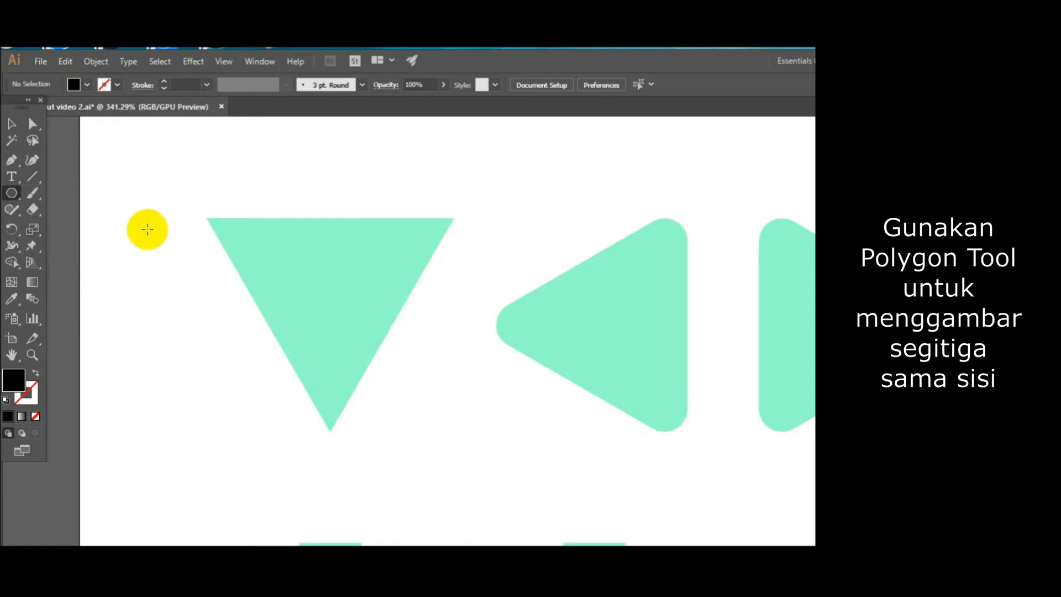
left_click(330, 292)
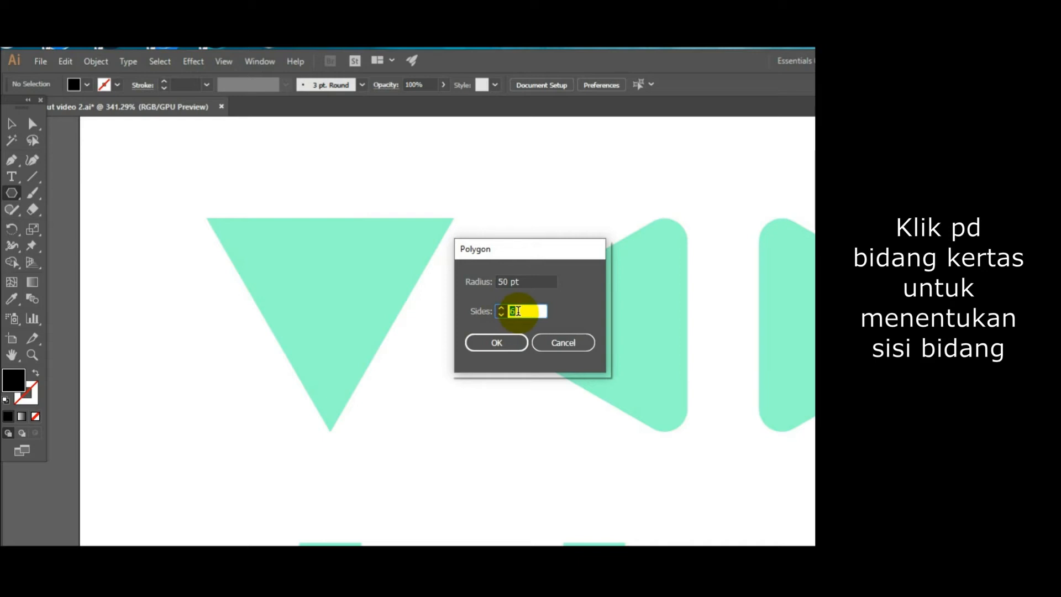
type("3")
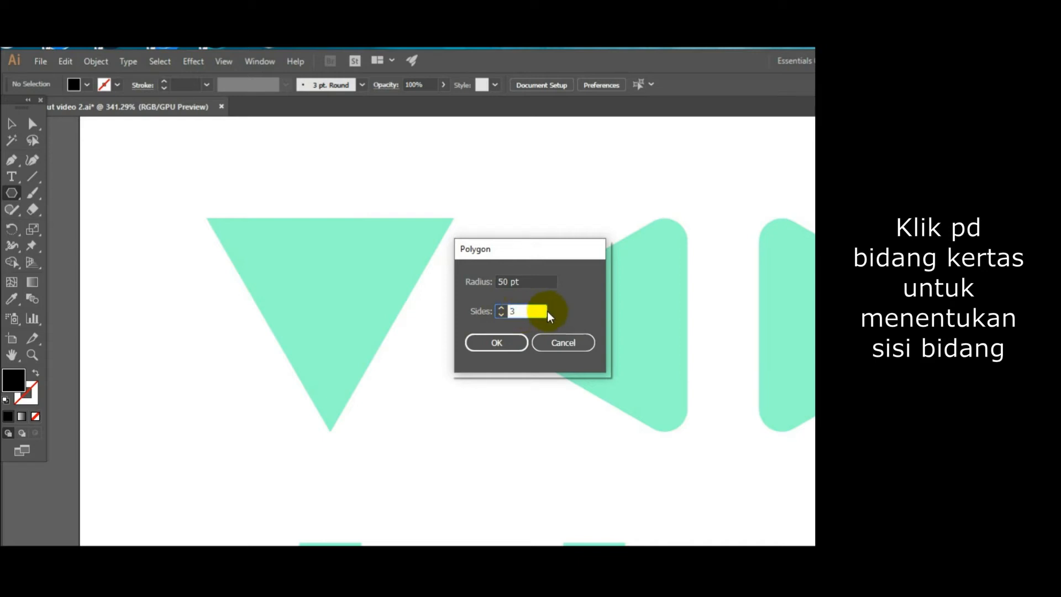
left_click(504, 340)
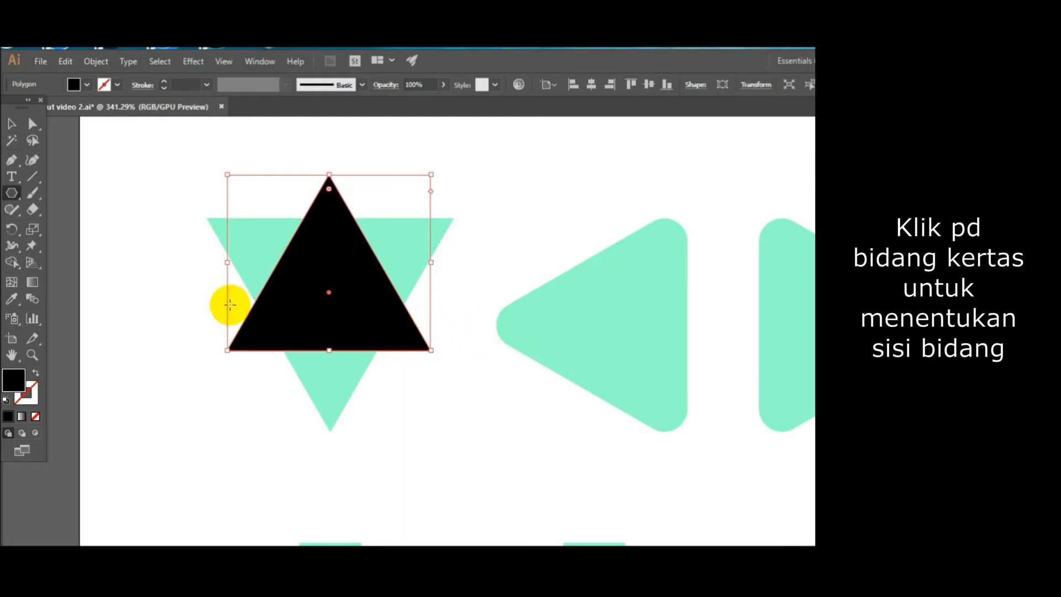
Rotate the triangle 180° and fit it to the teal template triangle, with fill and stroke swapped to show only an outline
left_click(11, 230)
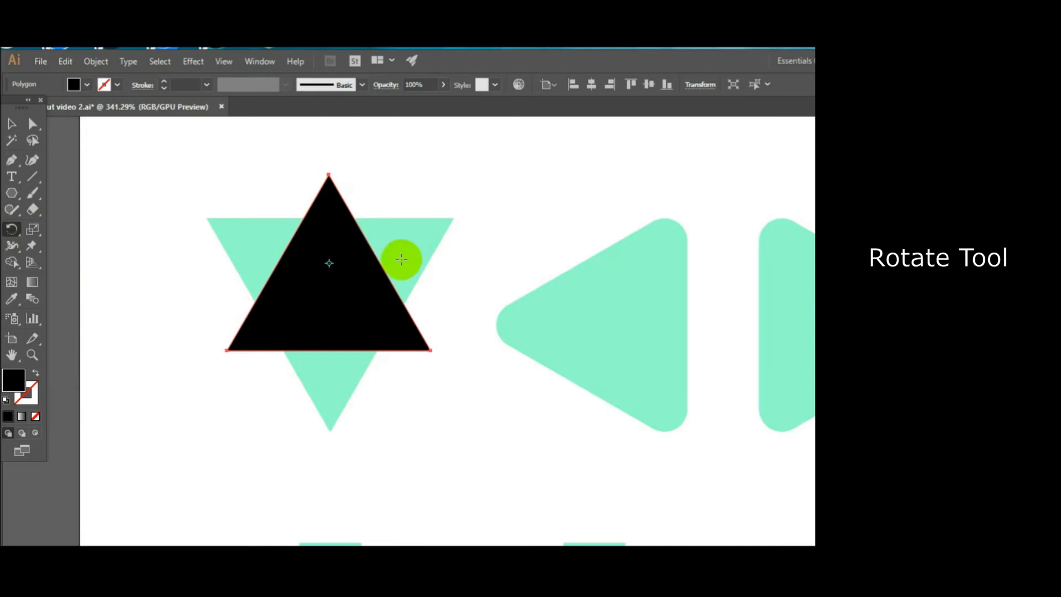
left_click_drag(428, 334, 238, 220)
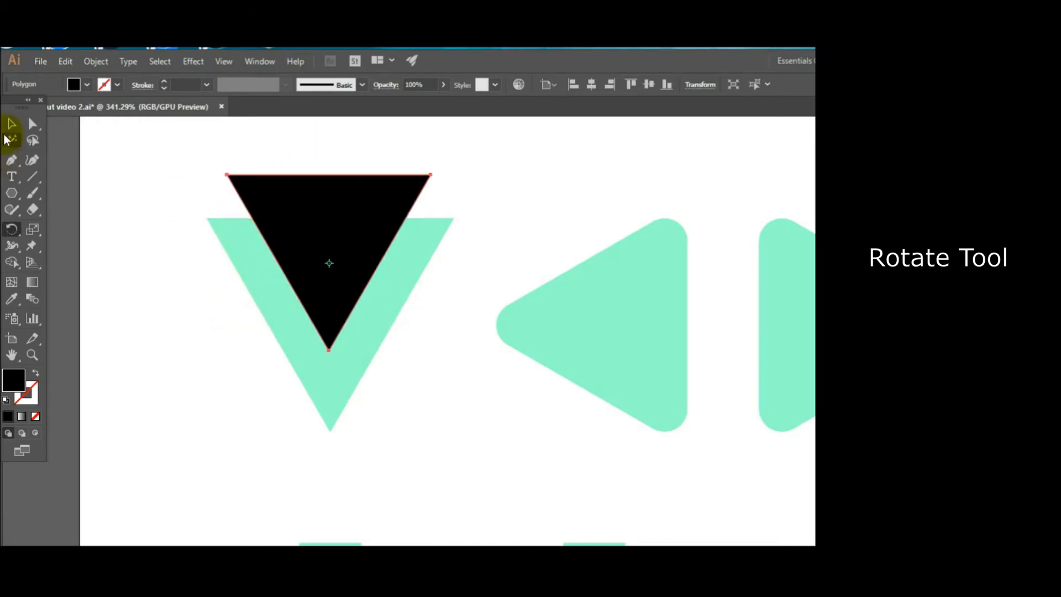
left_click(11, 125)
left_click_drag(348, 225, 368, 268)
left_click_drag(248, 396, 211, 430)
left_click(35, 375)
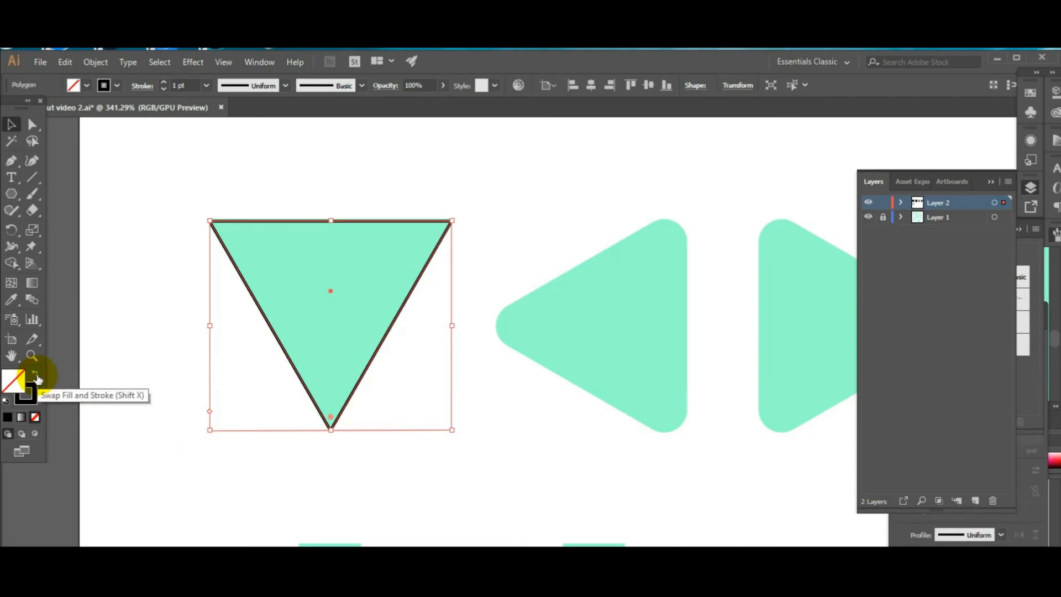
key("a")
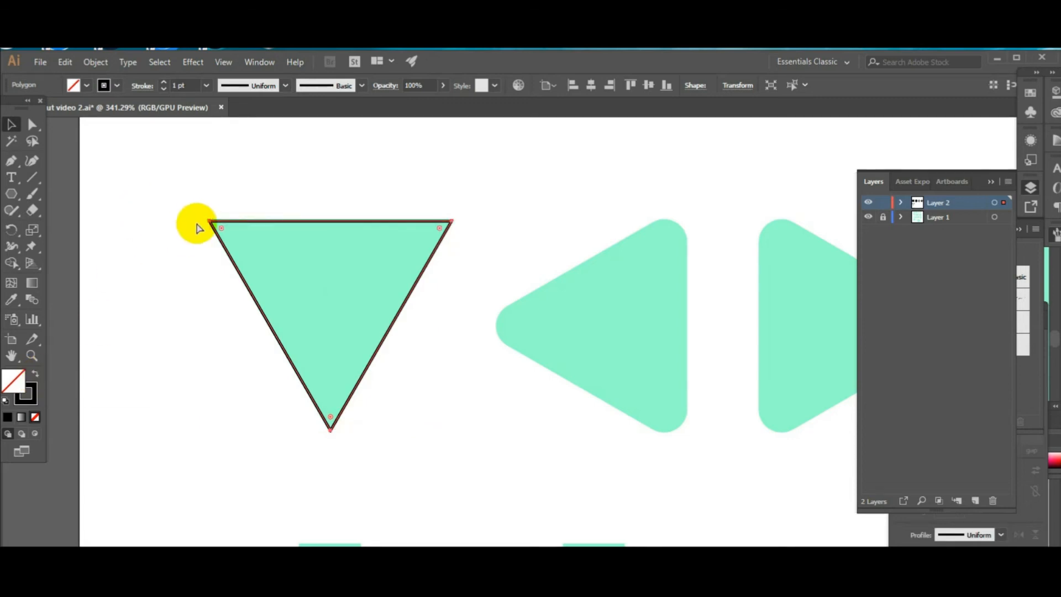
Paste a copy of the triangle over the rounded left-pointing template and rotate it 90° clockwise
left_click(198, 228)
key("ctrl+v")
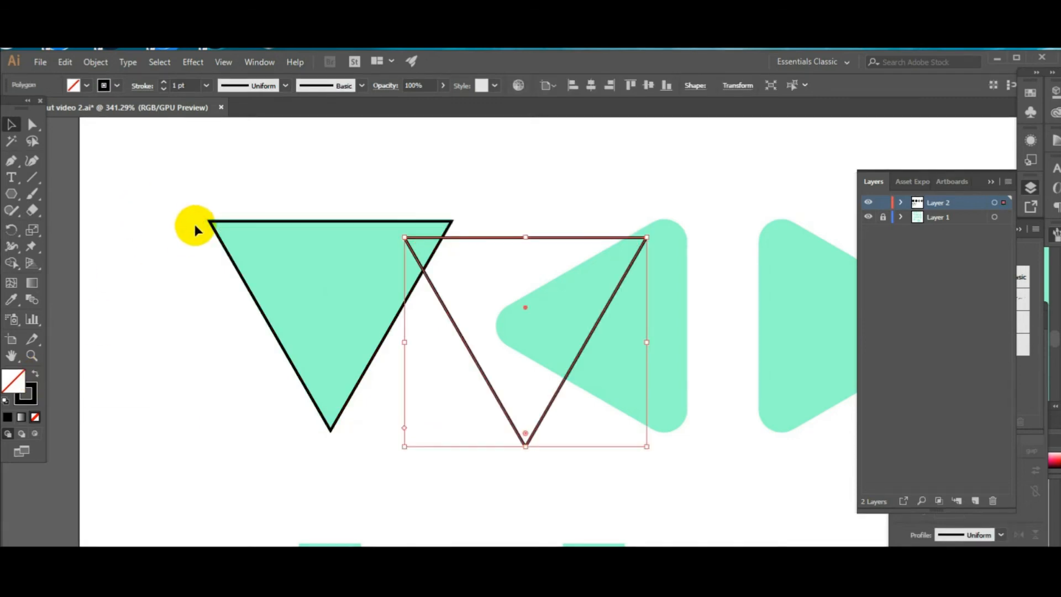
left_click_drag(526, 307, 612, 308)
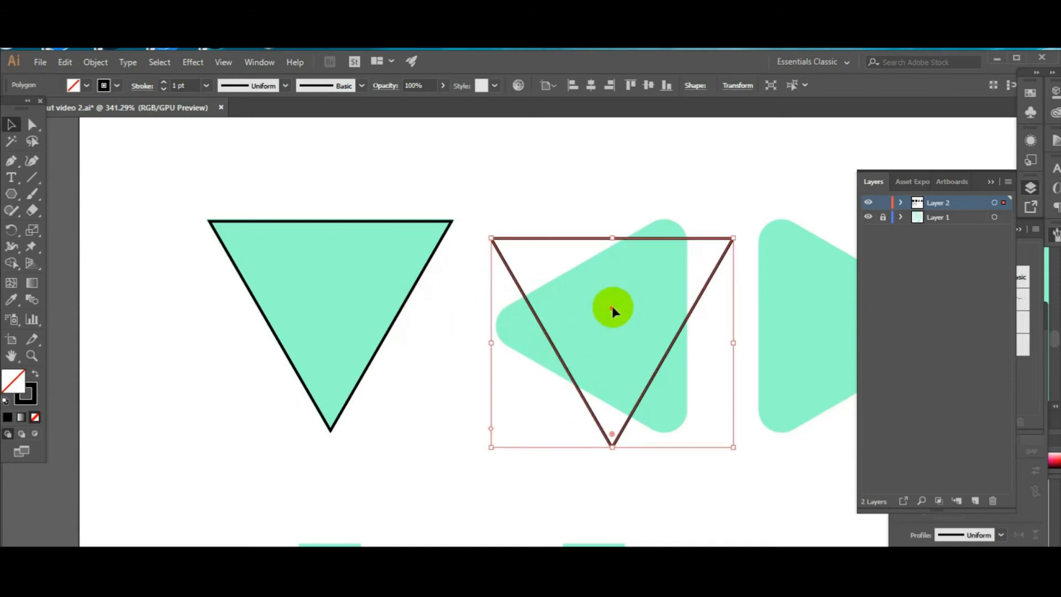
left_click(12, 228)
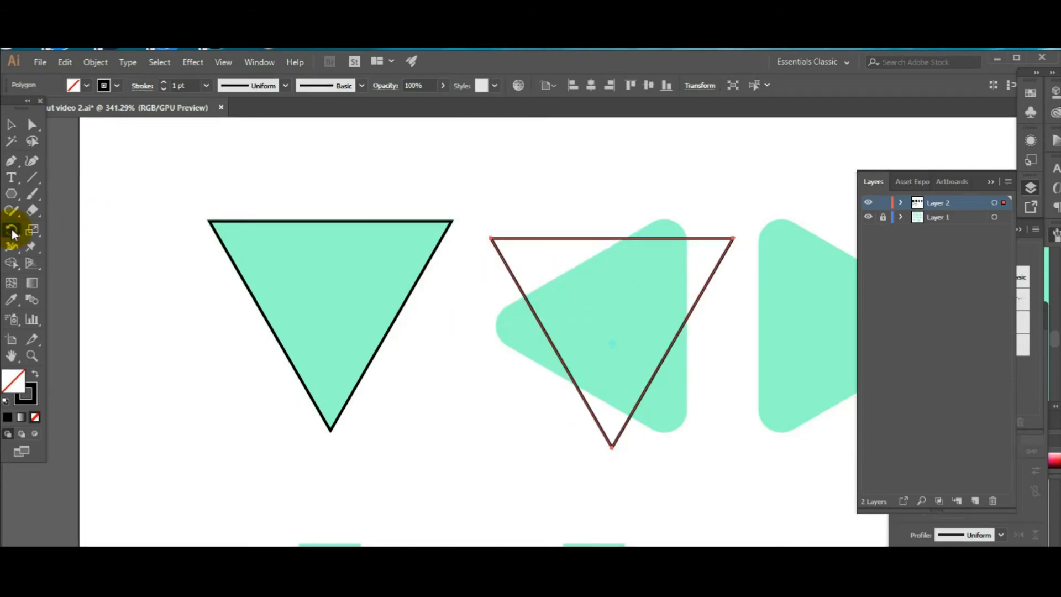
left_click_drag(706, 273, 640, 397)
key("v")
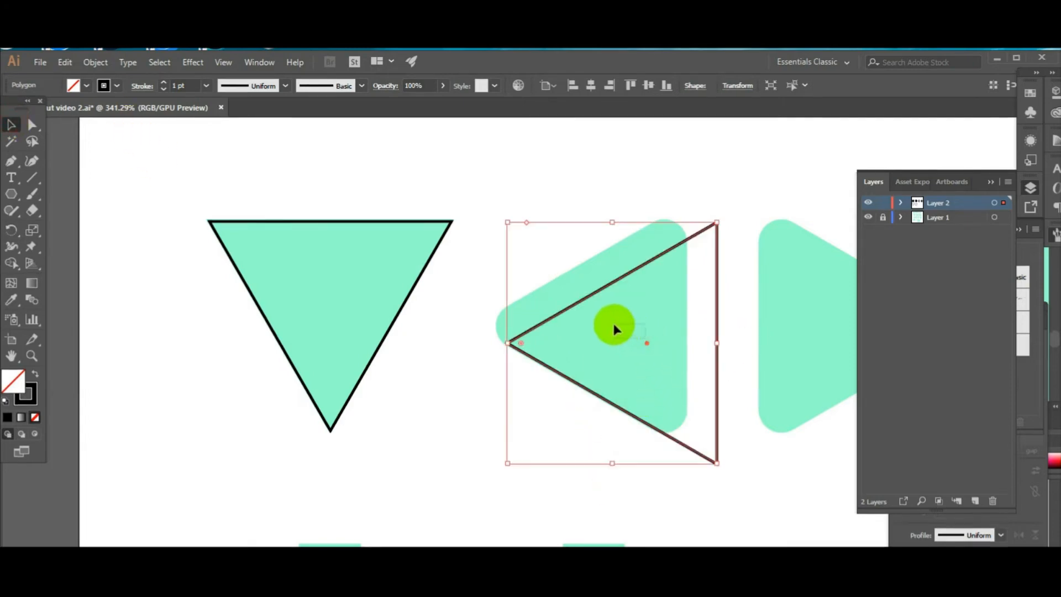
Move the rotated triangle so its vertical edge lines up with the straight edge of the rounded left-pointing template
left_click(713, 361)
left_click_drag(713, 361, 690, 344)
left_click(505, 213)
left_click(520, 303)
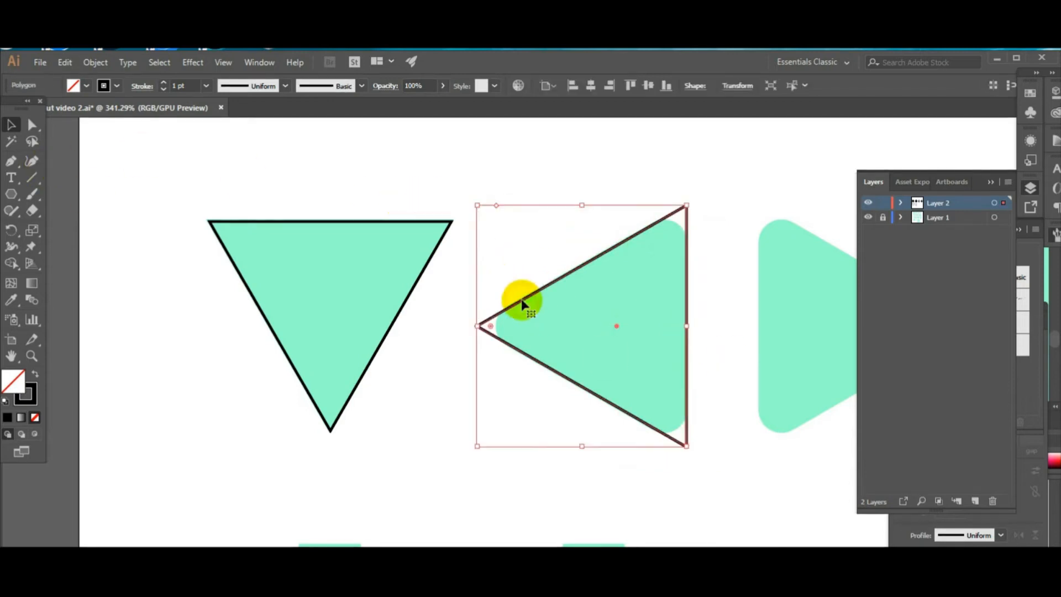
Round all three corners of the left-pointing triangle to about 8.34 pt to match the template, and deselect it
left_click(34, 129)
left_click_drag(680, 218, 669, 244)
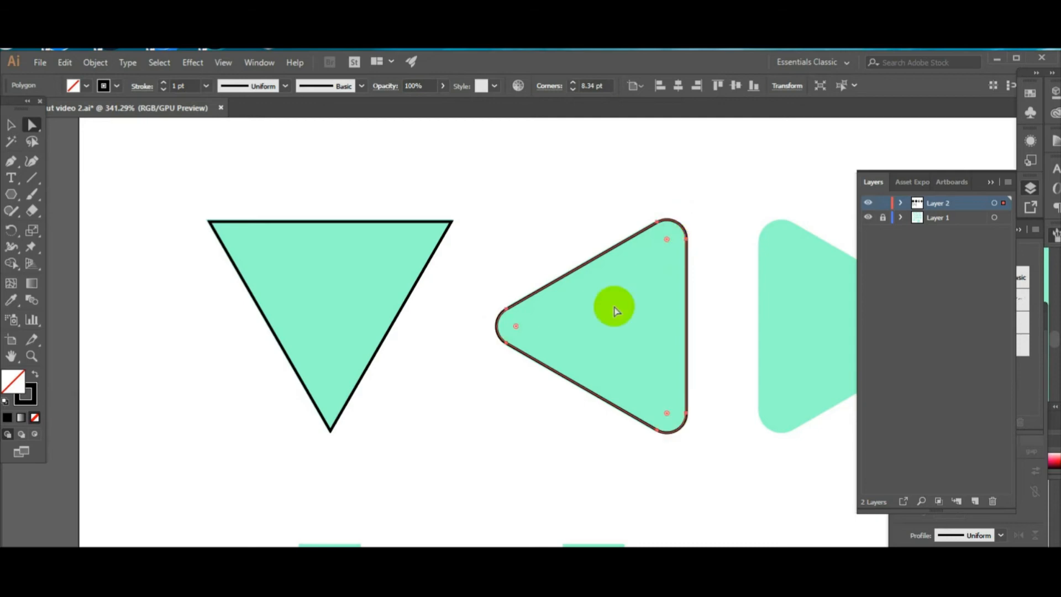
left_click(118, 159)
Duplicate the rounded left-pointing triangle onto the neighbouring right-pointing template
scroll(467, 331, "right", 5)
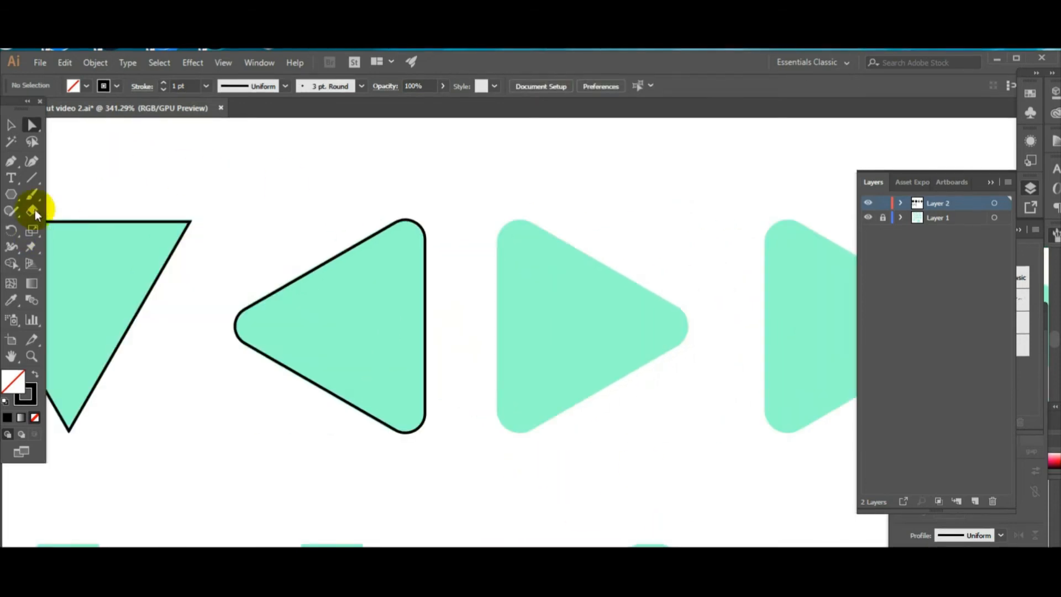
left_click(11, 125)
left_click(363, 296)
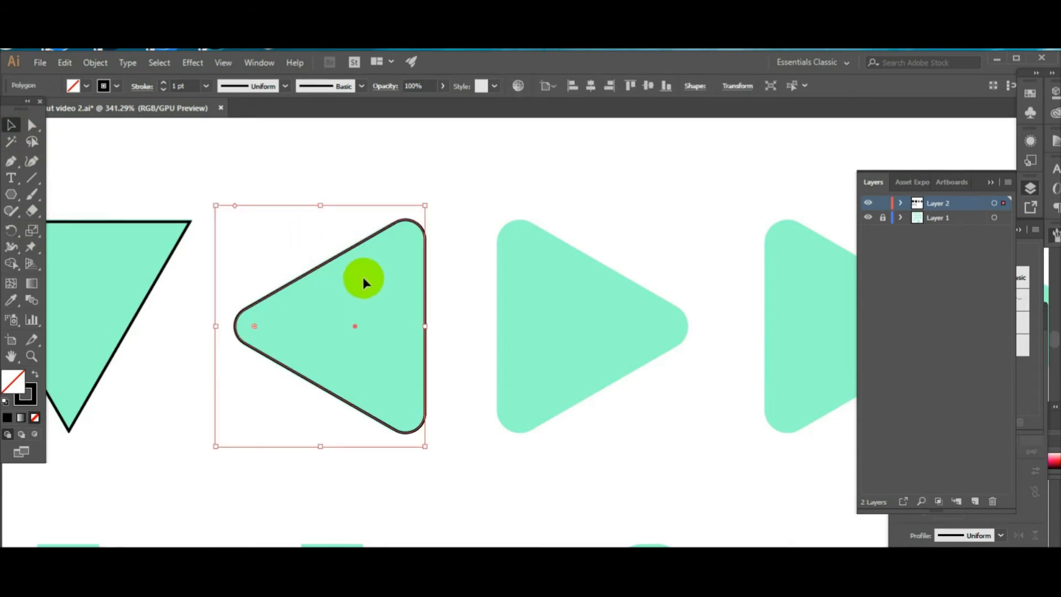
key("a")
left_click_drag(355, 330, 357, 327)
left_click_drag(357, 330, 619, 344)
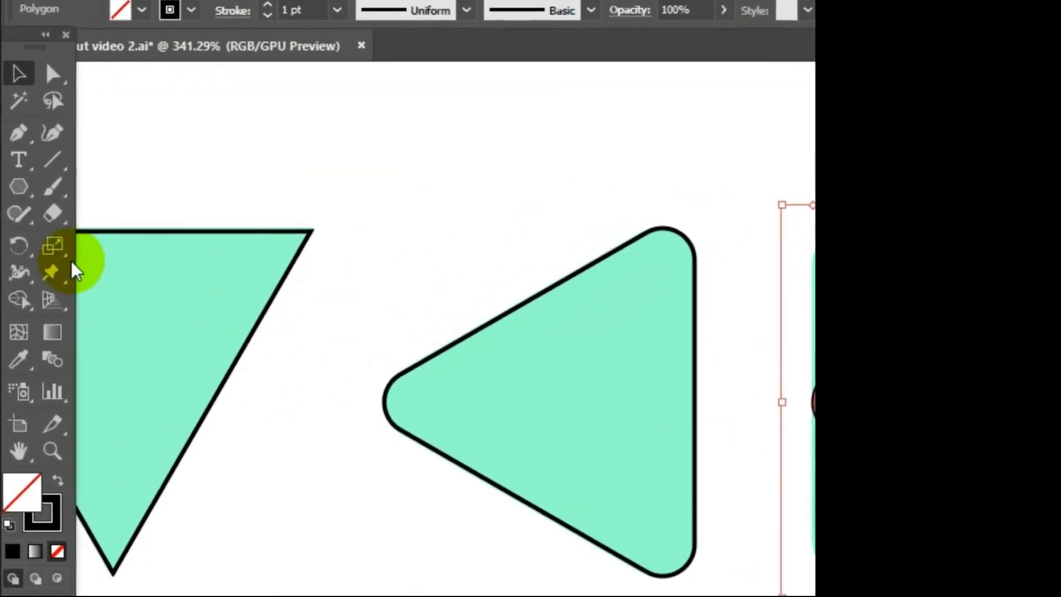
Reflect the duplicated triangle across the vertical axis so it points right and matches its template
left_click_drag(18, 245, 85, 278)
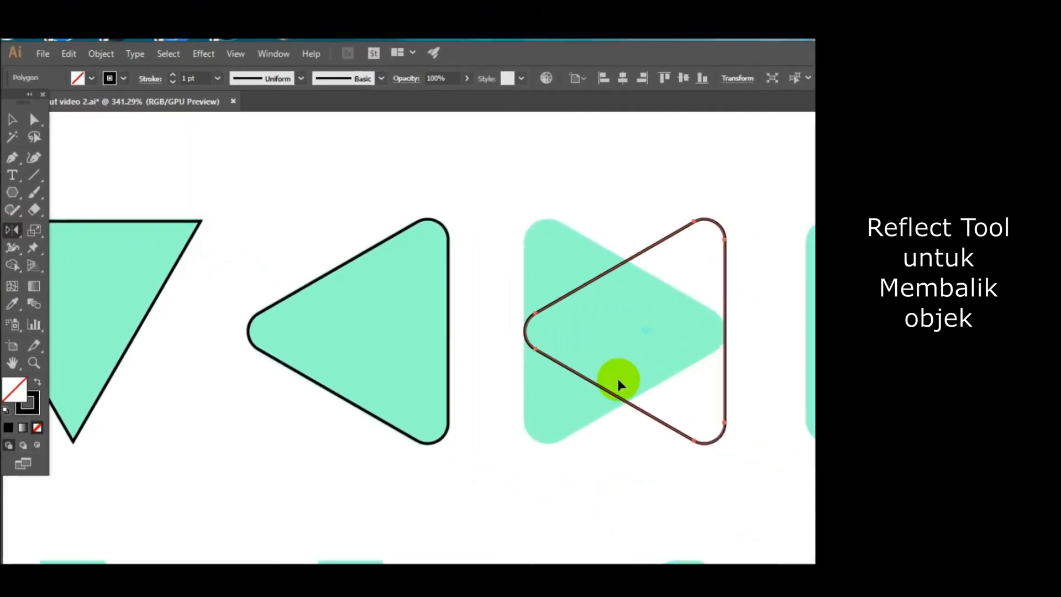
double_click(10, 229)
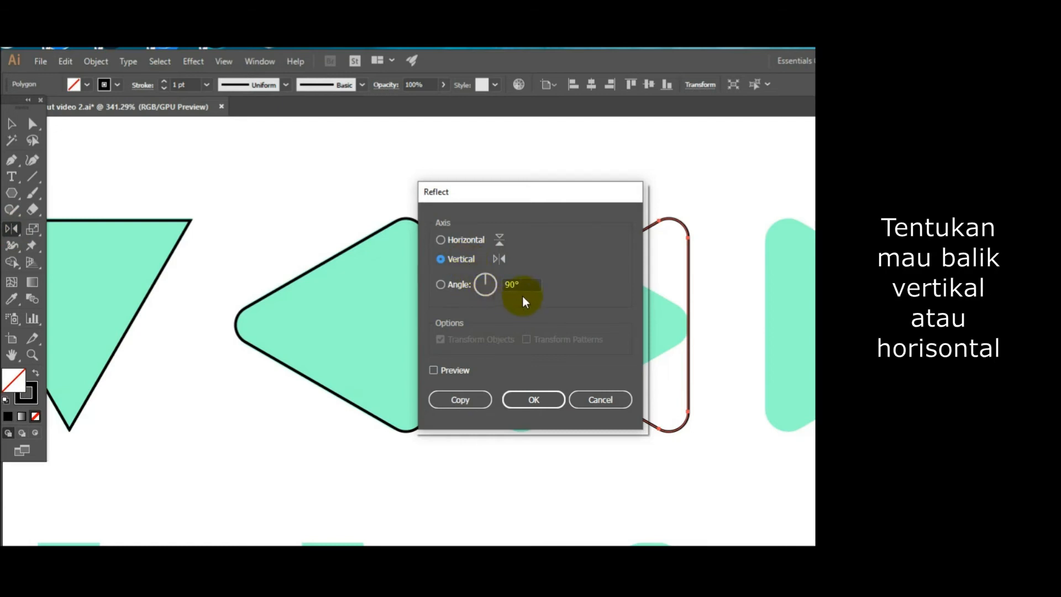
left_click(463, 241)
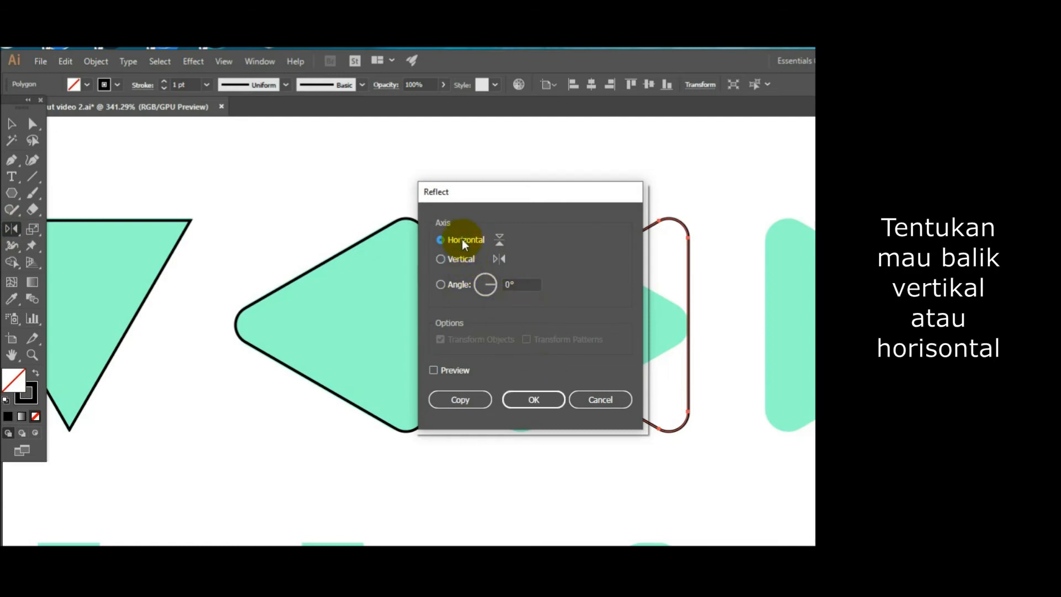
left_click(542, 399)
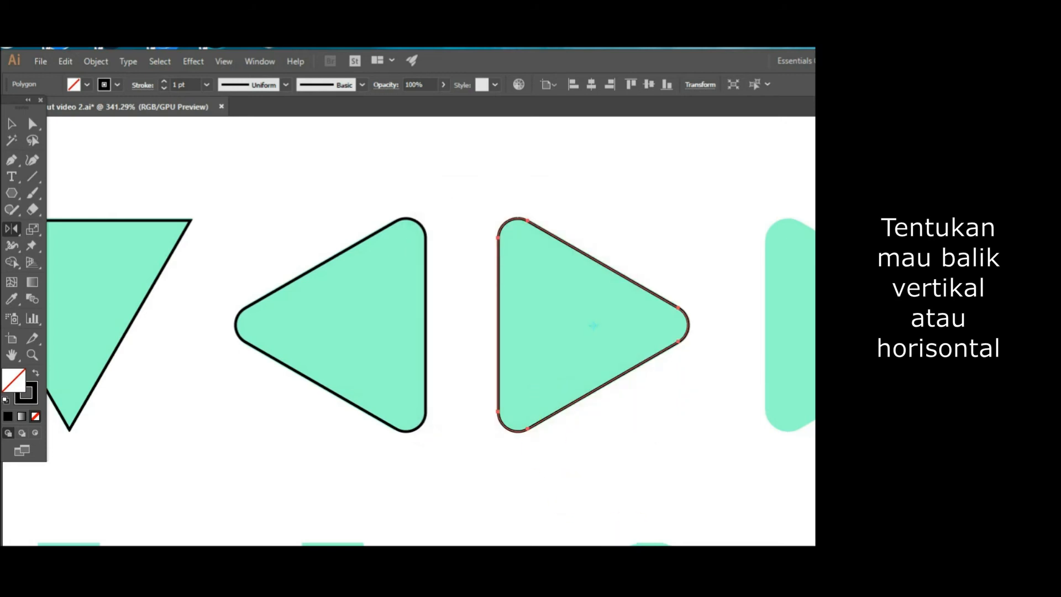
Duplicate the right-pointing rounded triangle onto the first triangle of the overlapping template pair
scroll(409, 332, "right", 5)
left_click(11, 123)
left_click_drag(192, 265, 454, 269)
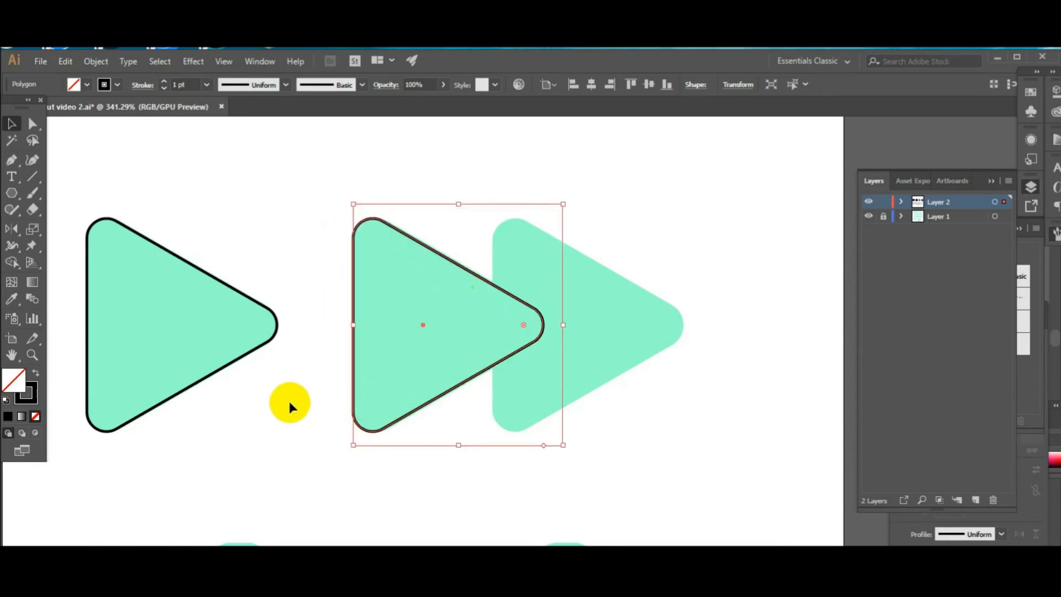
Paste a copy of the triangle in place, shift it about 59.48 pt horizontally onto the second overlapping template triangle, and deselect it
left_click(65, 61)
left_click(93, 126)
left_click(65, 61)
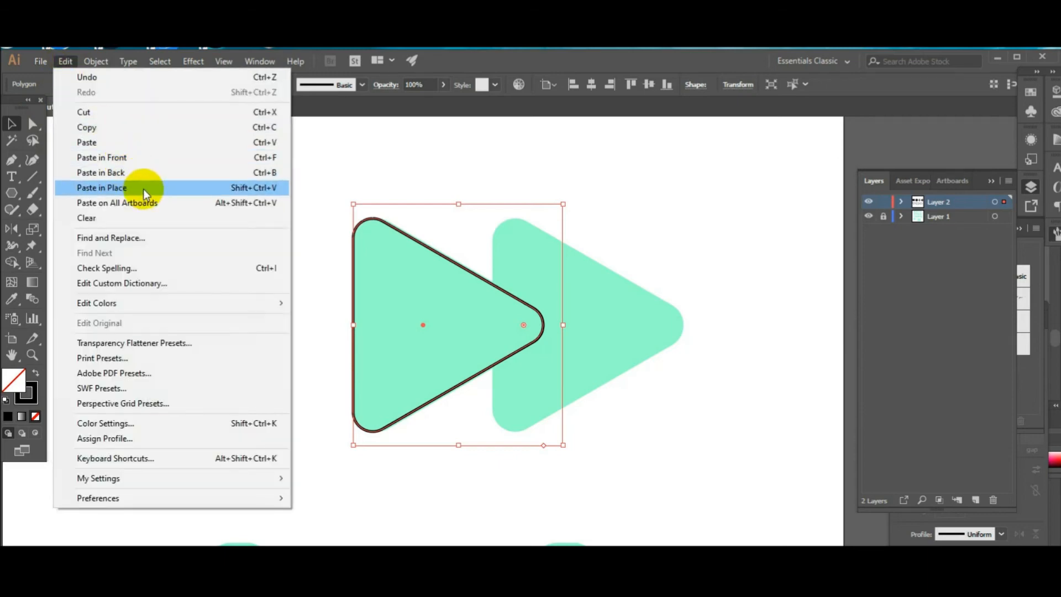
left_click(144, 189)
left_click_drag(424, 329, 562, 324)
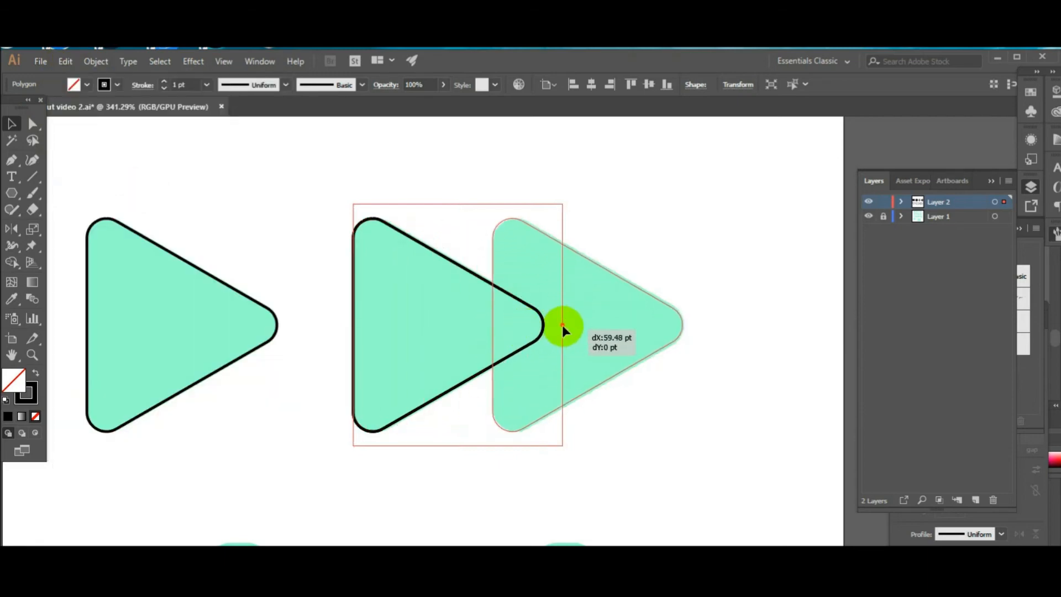
left_click(770, 408)
Give the two overlapping triangles a black fill with no stroke, and deselect them
left_click_drag(442, 221, 620, 413)
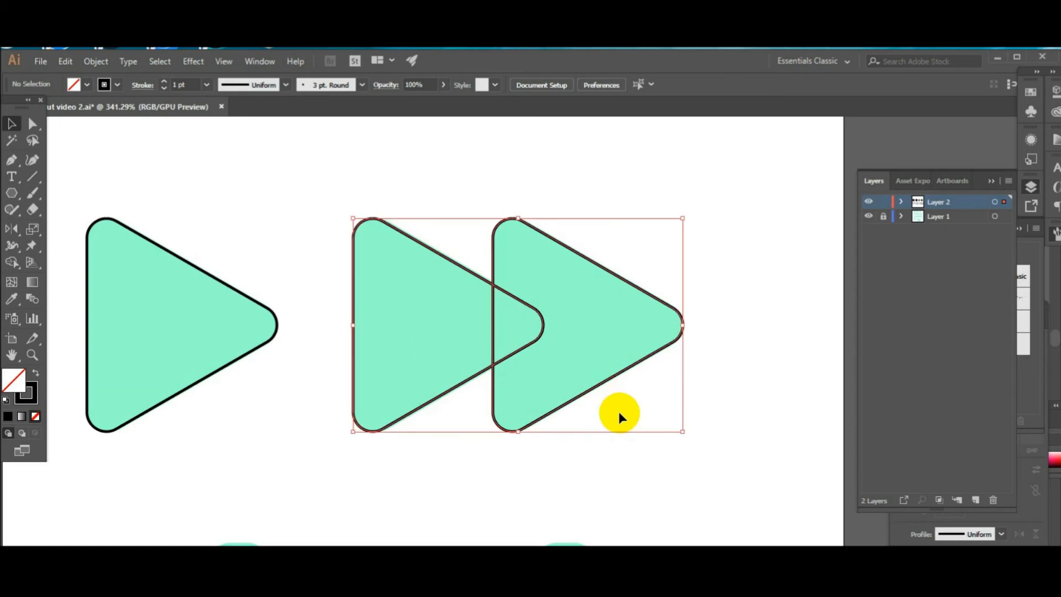
left_click(35, 374)
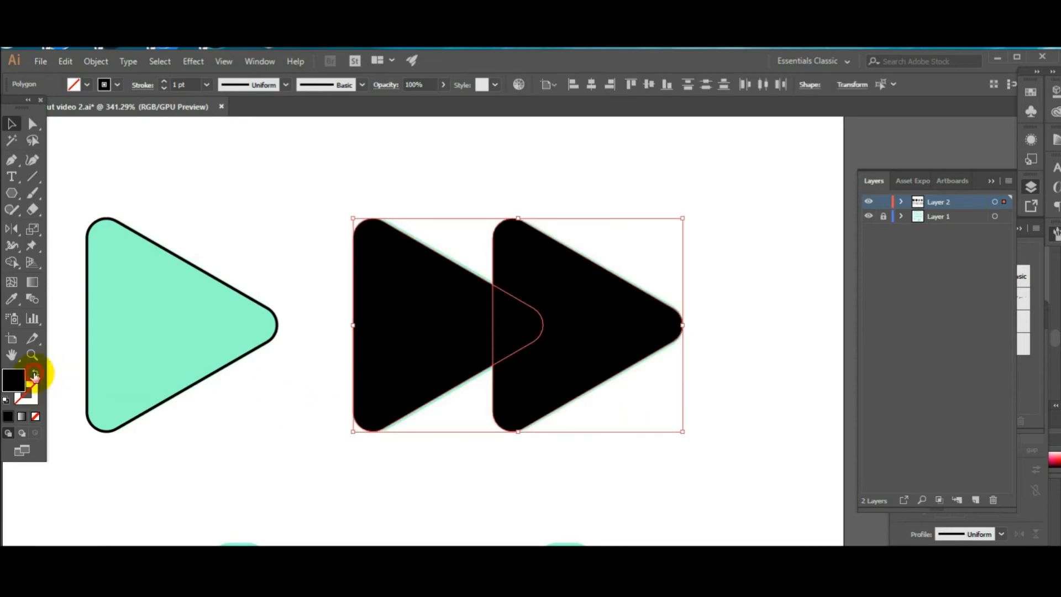
left_click(517, 479)
Draw a rectangle over the single teal vertical bar, with fill and stroke swapped to show only an outline
scroll(447, 530, "down", 10)
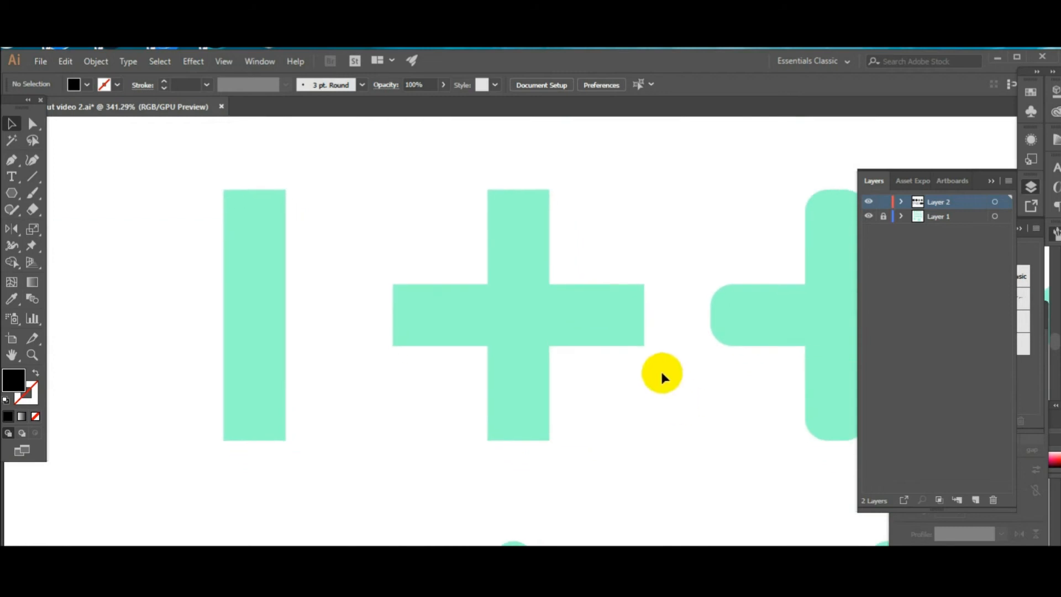
left_click(11, 193)
left_click(80, 193)
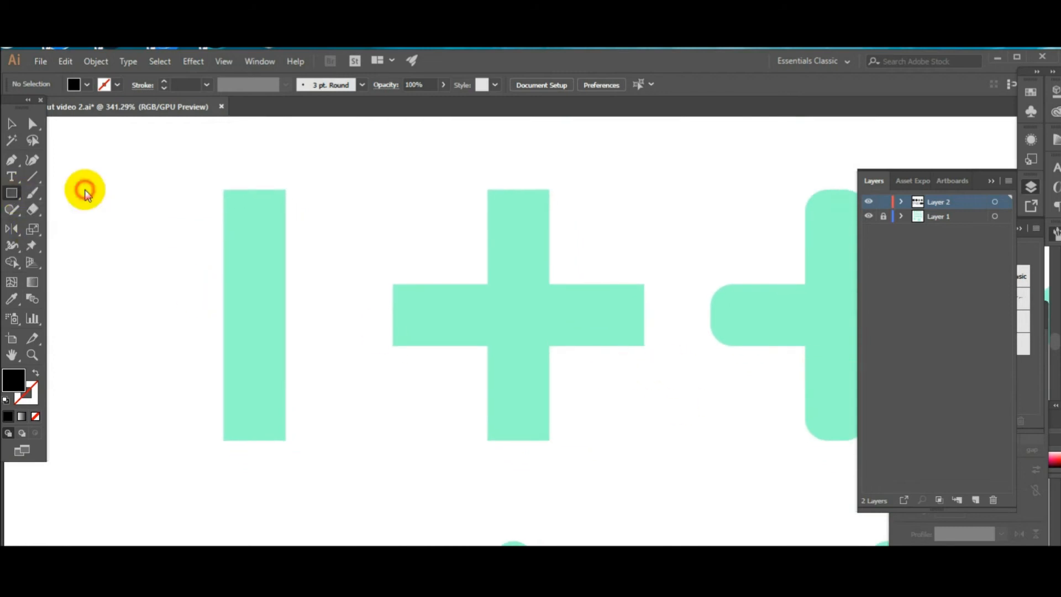
left_click_drag(223, 190, 286, 441)
left_click(35, 373)
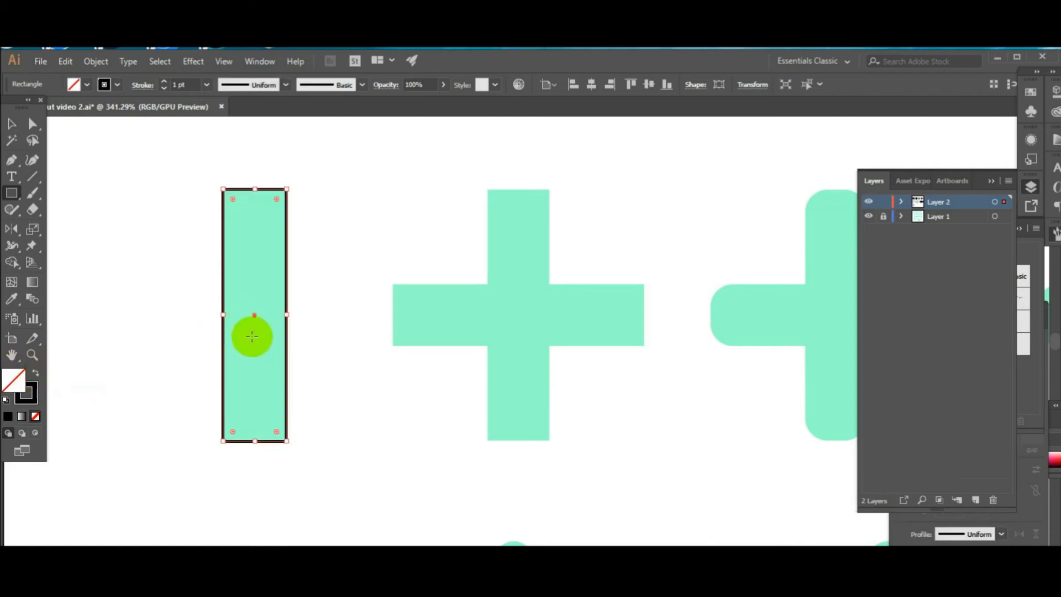
Copy the outlined rectangle onto the vertical bar of the square-ended plus template
left_click(11, 123)
key("ctrl+c")
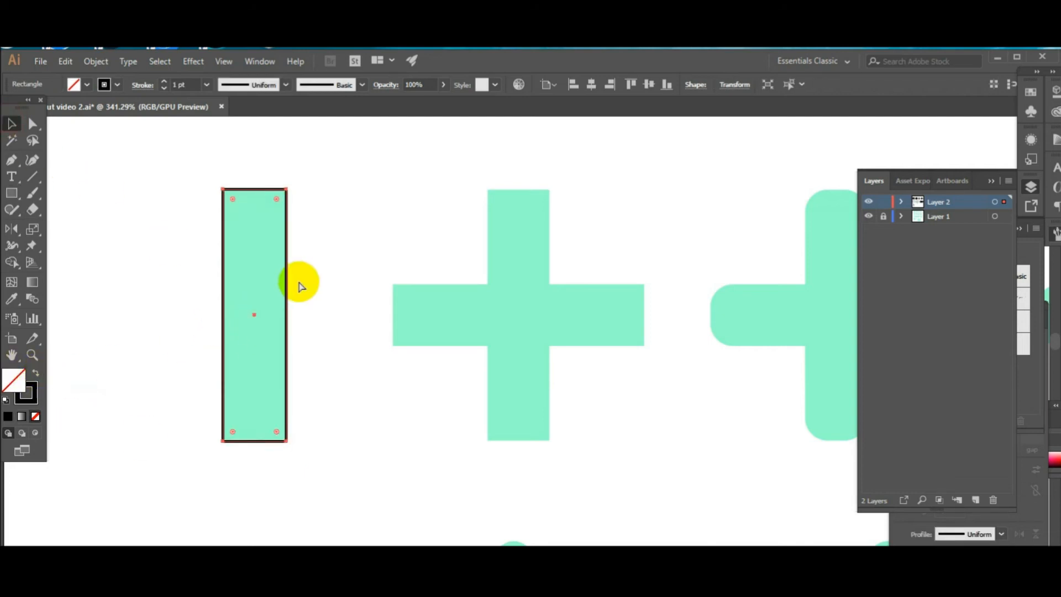
mouse_move(274, 320)
left_mouse_down()
mouse_move(261, 315)
mouse_move(363, 315)
mouse_move(377, 326)
mouse_move(373, 313)
mouse_move(515, 317)
left_mouse_up()
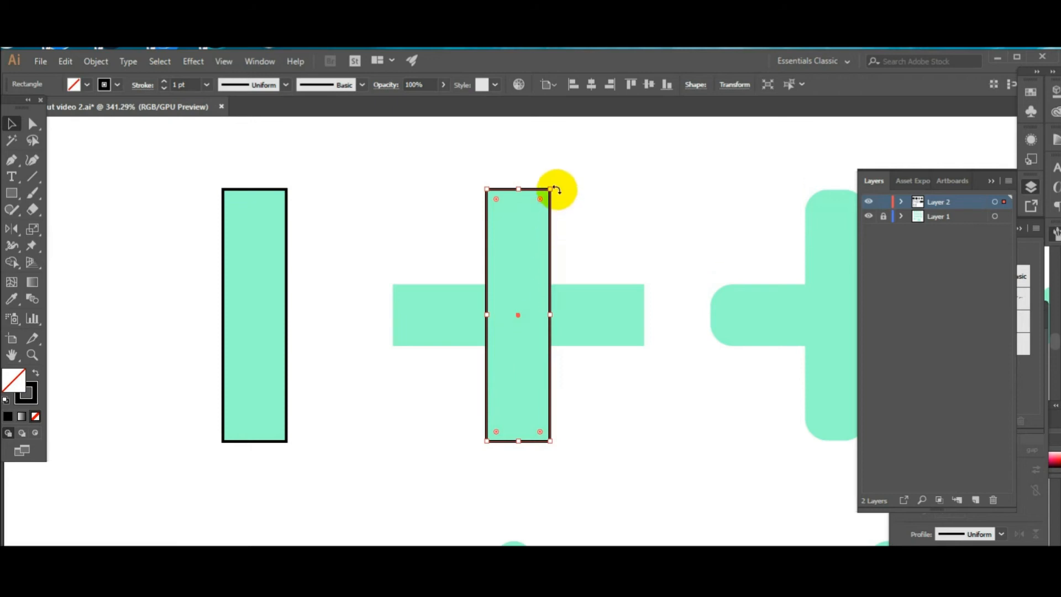
Rotate a copy of the rectangle 90° to cover the plus template's horizontal bar, and deselect it
left_click_drag(554, 186, 621, 310)
key("ctrl+z")
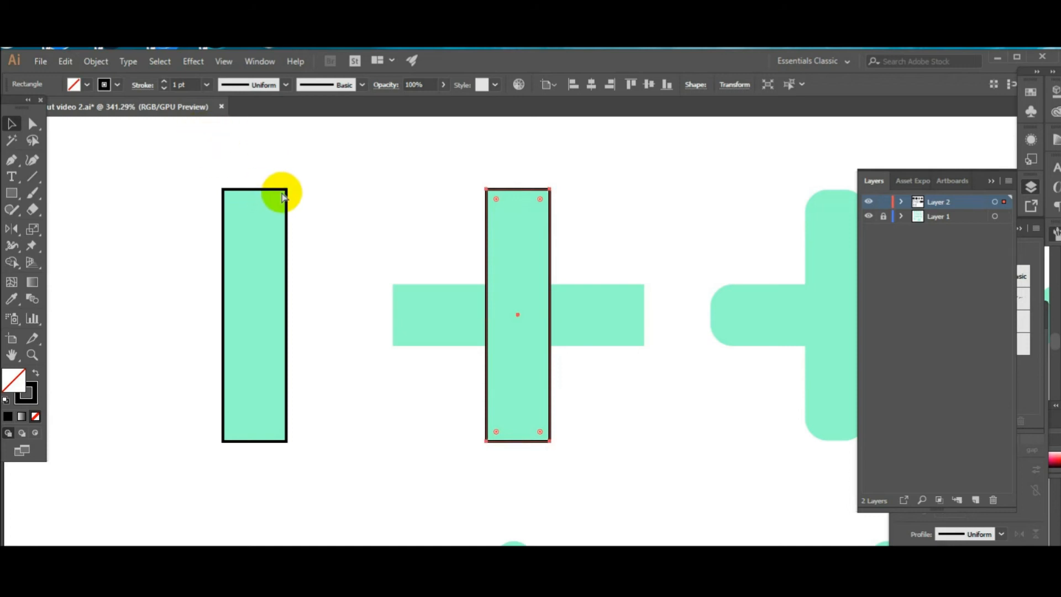
left_click_drag(557, 189, 666, 311)
left_click(645, 400)
left_click_drag(465, 249, 608, 394)
left_click(674, 407)
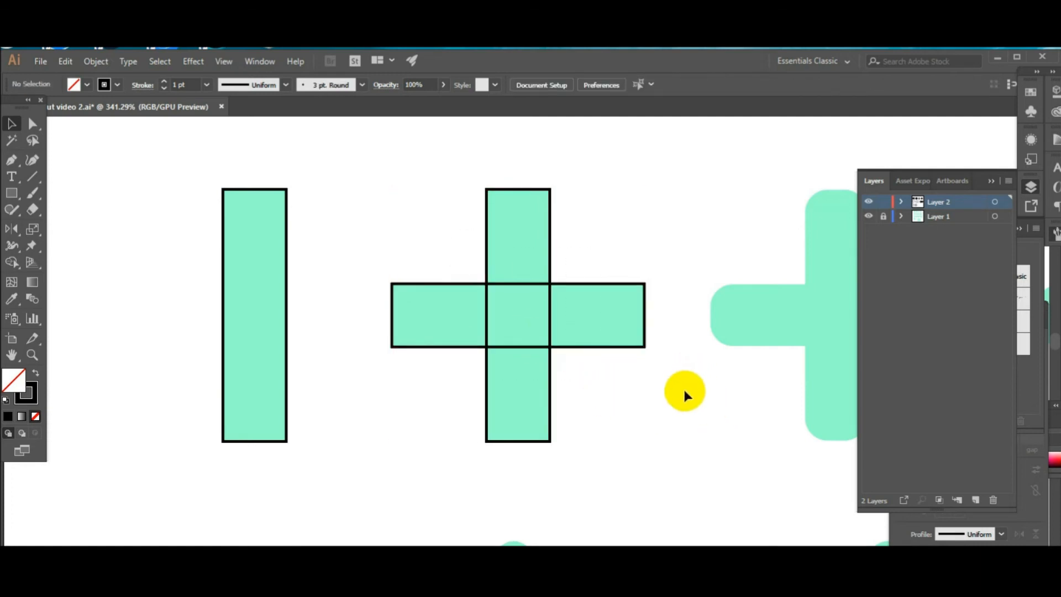
Duplicate the crossed rectangles onto the rounded plus template, round all their corners to about 12 pt, and deselect them
scroll(683, 387, "right", 6)
left_click_drag(116, 246, 510, 321)
left_click(33, 125)
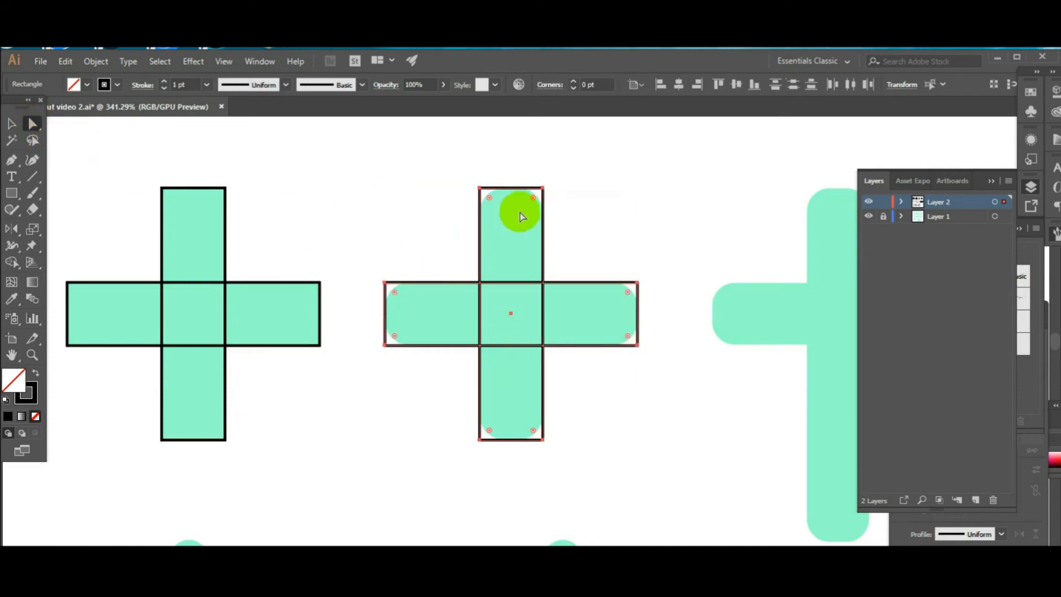
left_click_drag(530, 197, 528, 232)
left_click(711, 265)
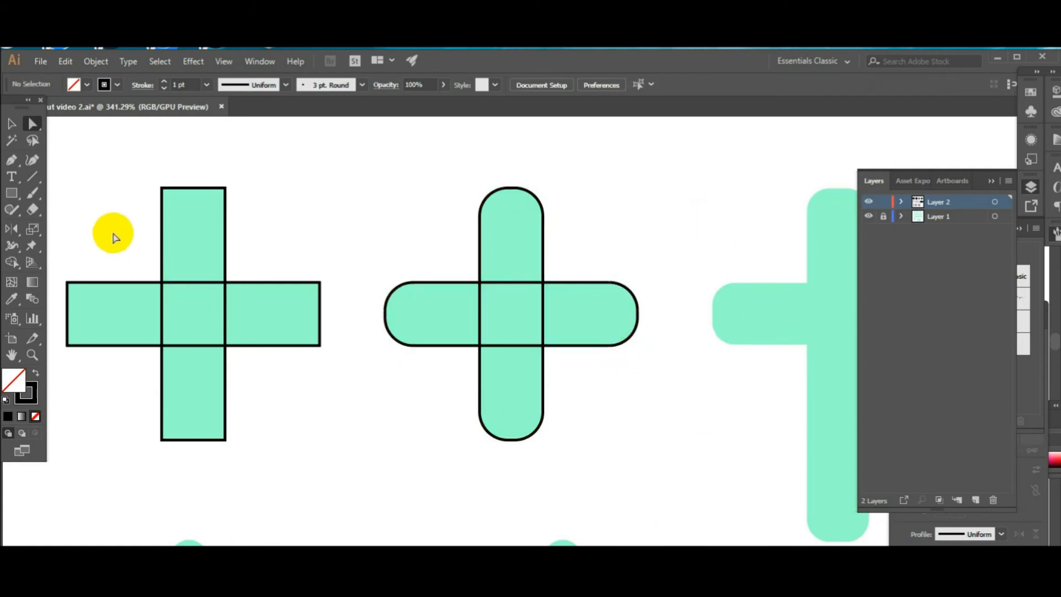
Give the square-cornered crossed rectangles a black fill with no stroke, and deselect them
left_click(11, 125)
left_click_drag(131, 237, 265, 376)
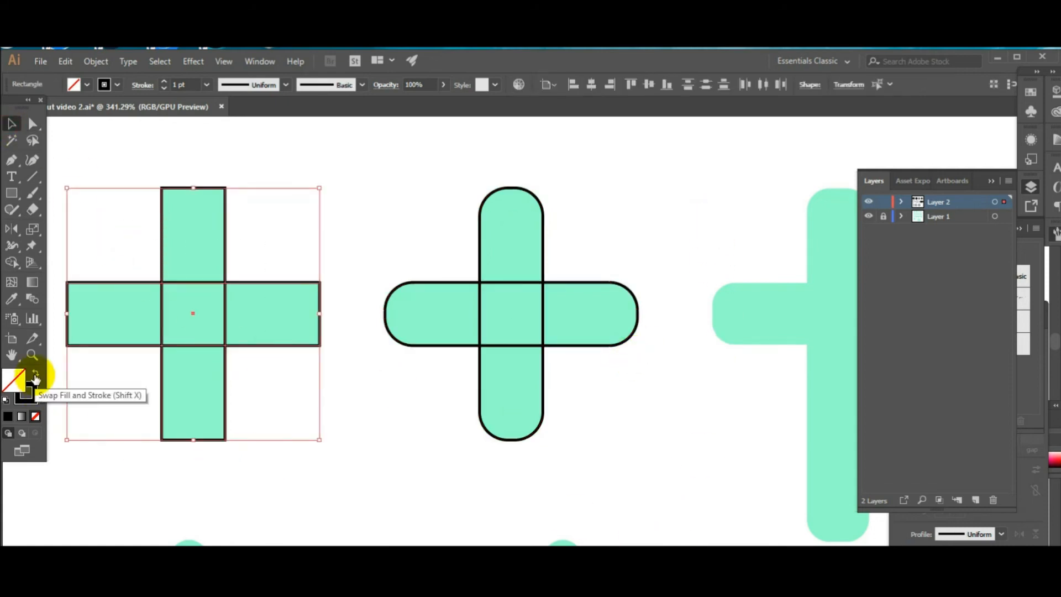
left_click(35, 378)
left_click(396, 442)
Copy the rounded crossed rectangles, paste them in front, move them onto the top of the long cross template, and deselect them
scroll(452, 331, "right", 5)
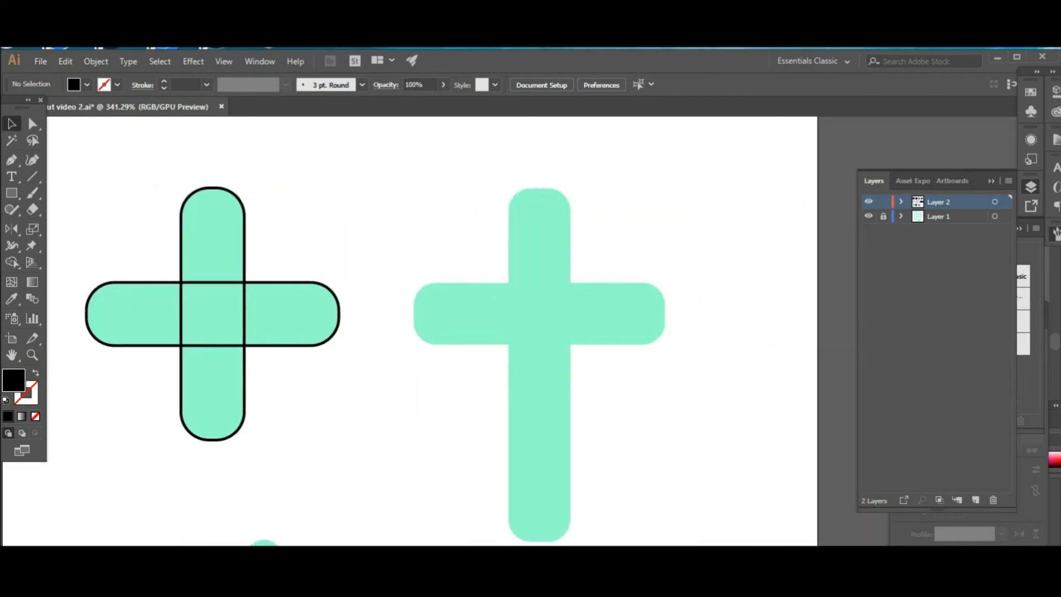
left_click_drag(193, 312, 288, 389)
key("ctrl+c")
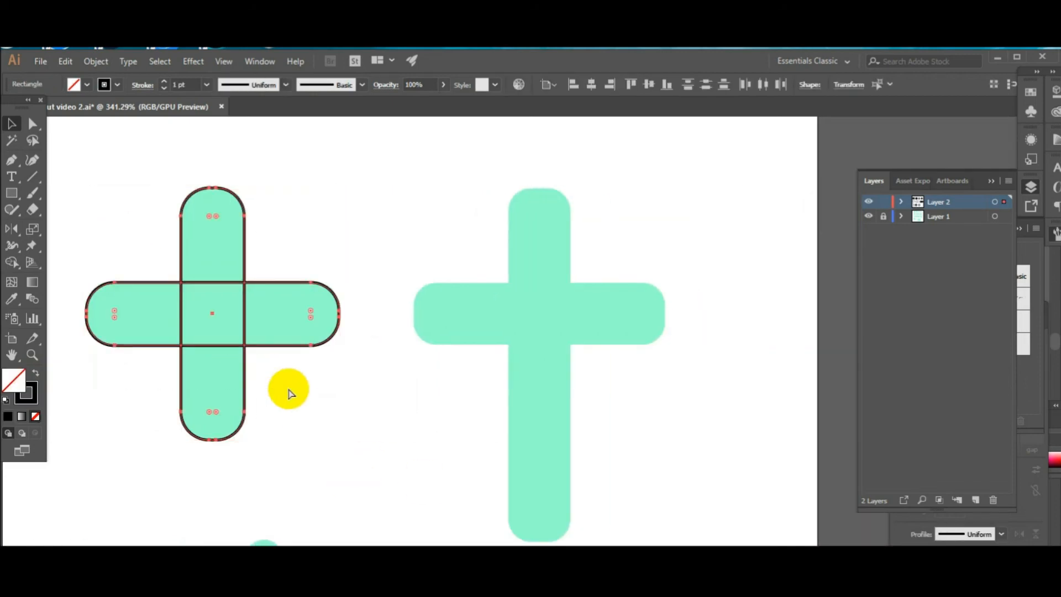
key("ctrl+f")
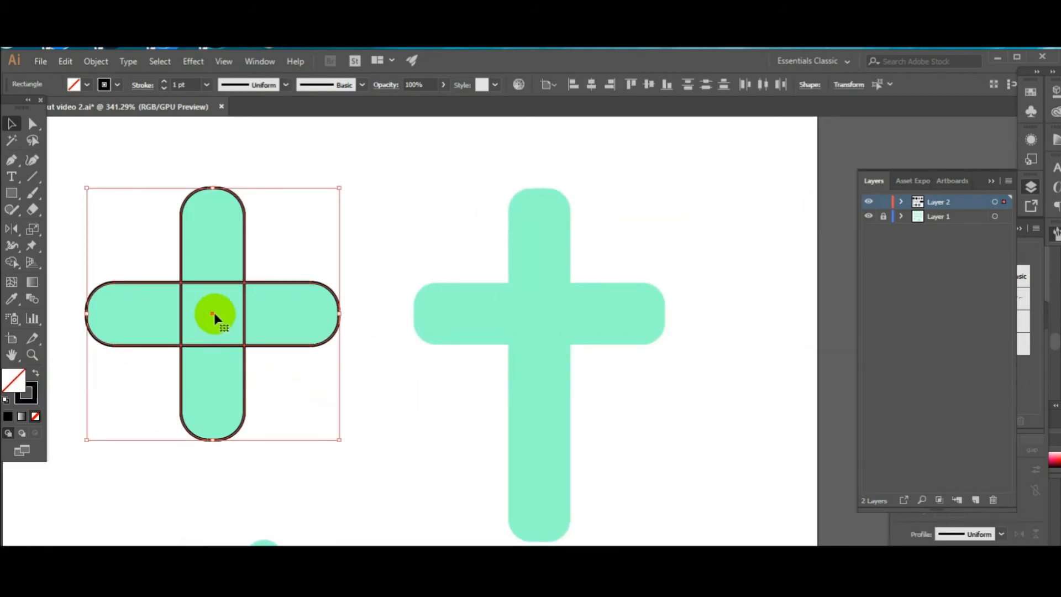
left_click_drag(214, 311, 538, 342)
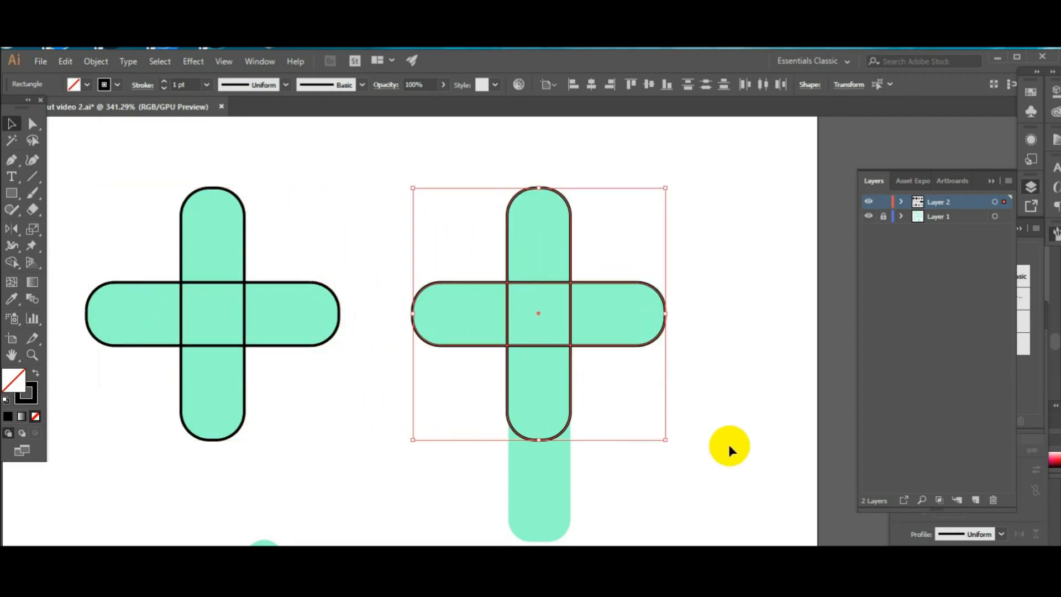
scroll(727, 442, "down", 1)
left_click(711, 431)
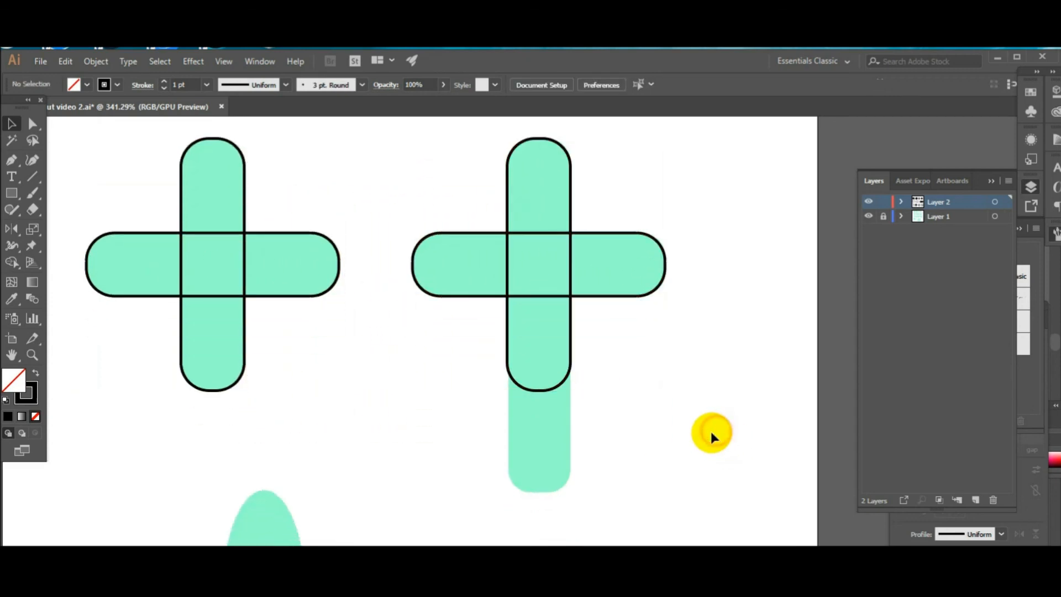
Stretch the lower end of the vertical rounded bar down to the bottom of the long cross template, and deselect it
left_click(34, 126)
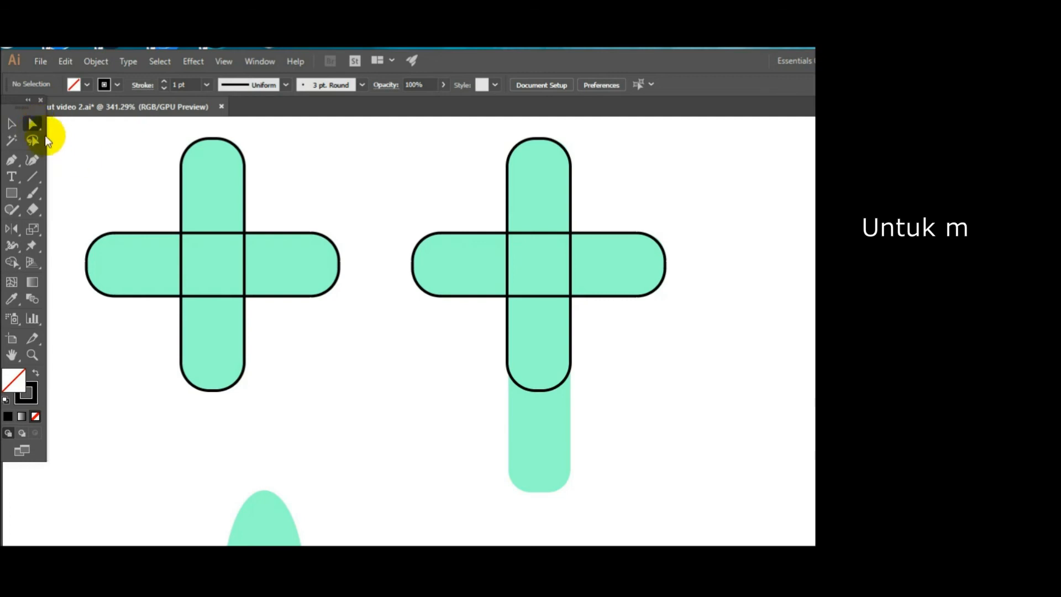
left_click(506, 317)
left_click_drag(457, 328, 608, 420)
left_click(536, 390)
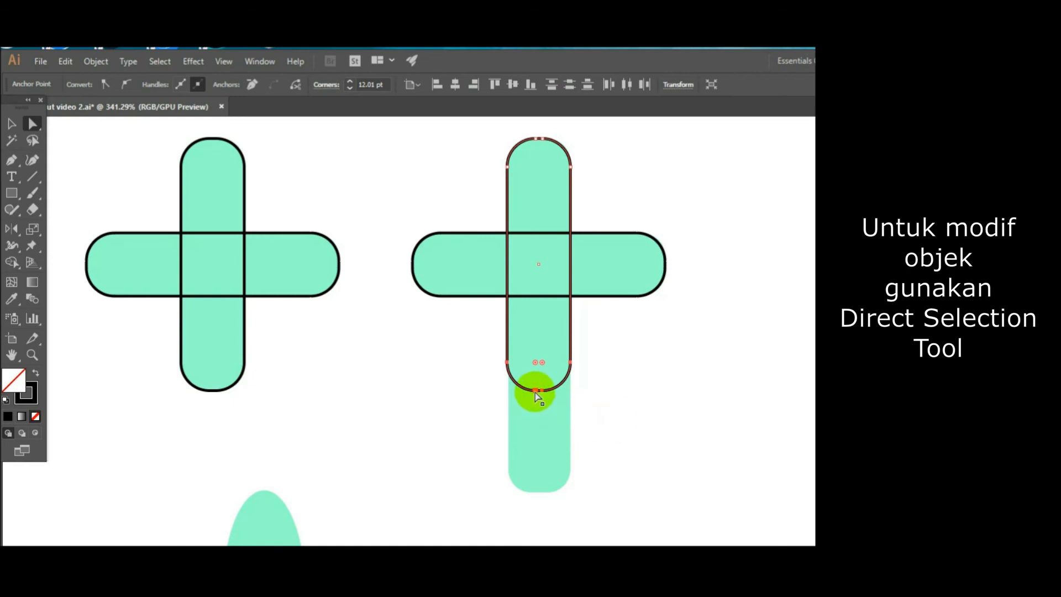
left_click_drag(490, 344, 623, 431)
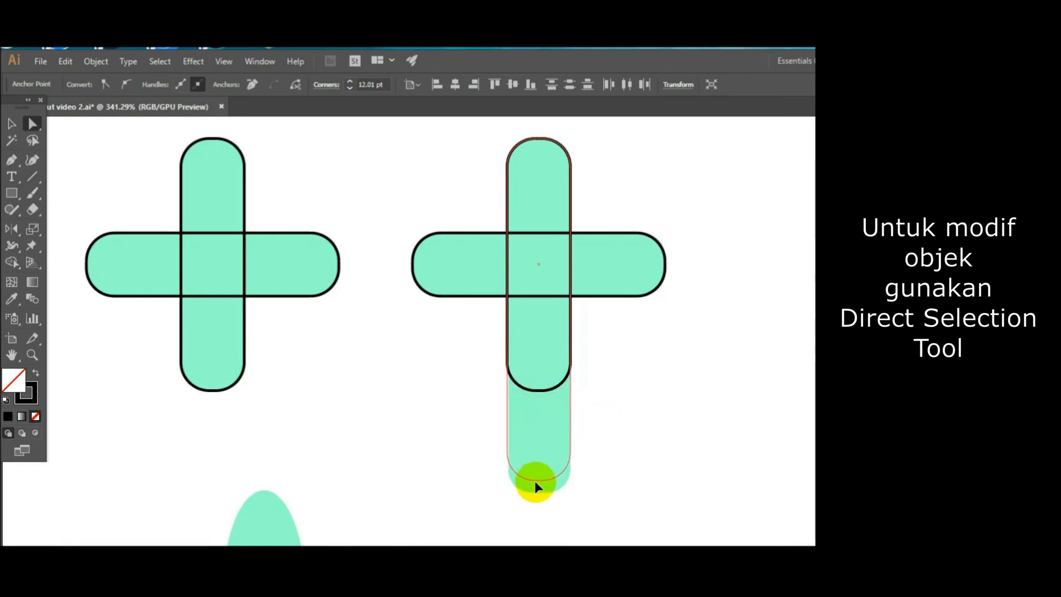
left_click_drag(535, 493, 535, 492)
left_click(658, 464)
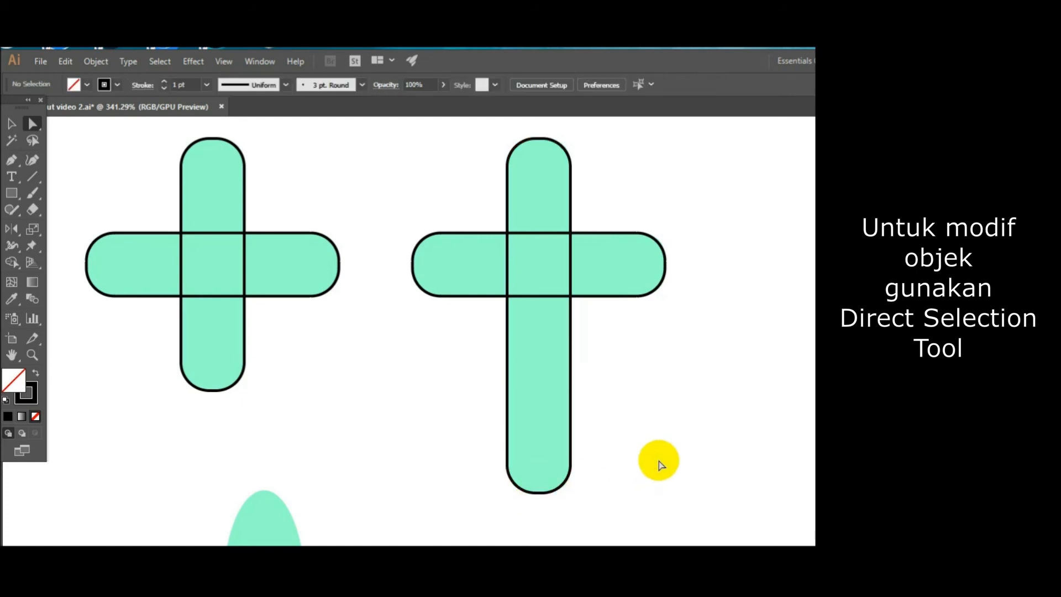
Give the long cross and the rounded plus shapes a black fill with no stroke, and deselect them
left_click_drag(587, 381, 587, 382)
left_click(35, 372)
left_click(383, 427)
left_click(254, 307)
left_click(35, 372)
left_click(395, 506)
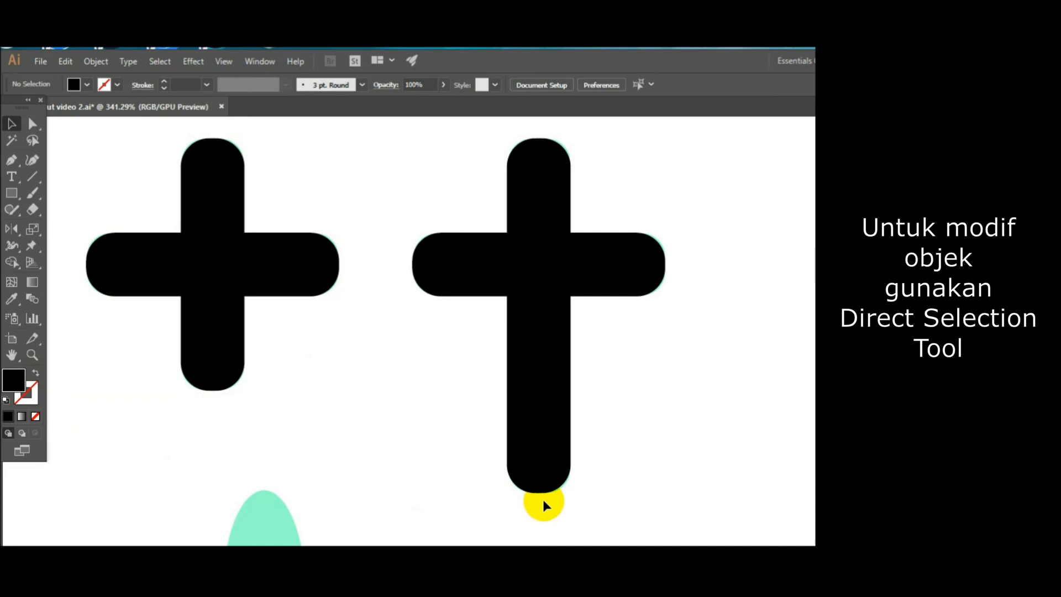
Duplicate the black rounded plus onto the X-shaped template
left_click_drag(447, 468, 743, 368)
left_click_drag(464, 450, 767, 324)
left_click_drag(391, 429, 274, 593)
left_click_drag(785, 288, 784, 287)
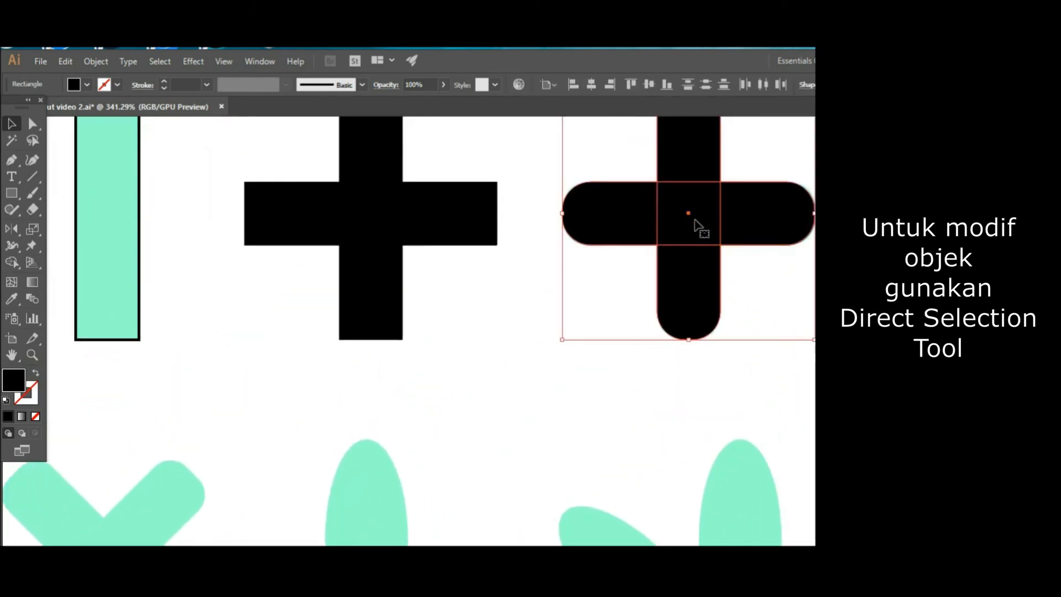
left_click_drag(691, 219, 450, 422)
left_click_drag(275, 474, 462, 255)
left_click_drag(656, 208, 309, 346)
Rotate the duplicated plus 45° to match the X template, align it with the template, and deselect it
left_click_drag(10, 228, 46, 230)
left_click_drag(317, 260, 368, 304)
left_click(11, 124)
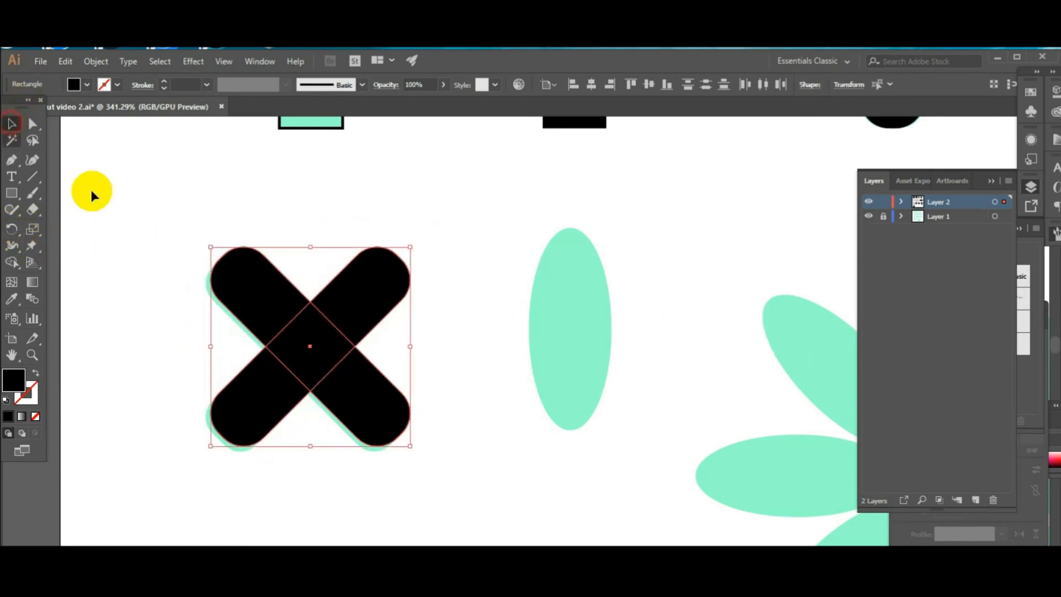
left_click(628, 390)
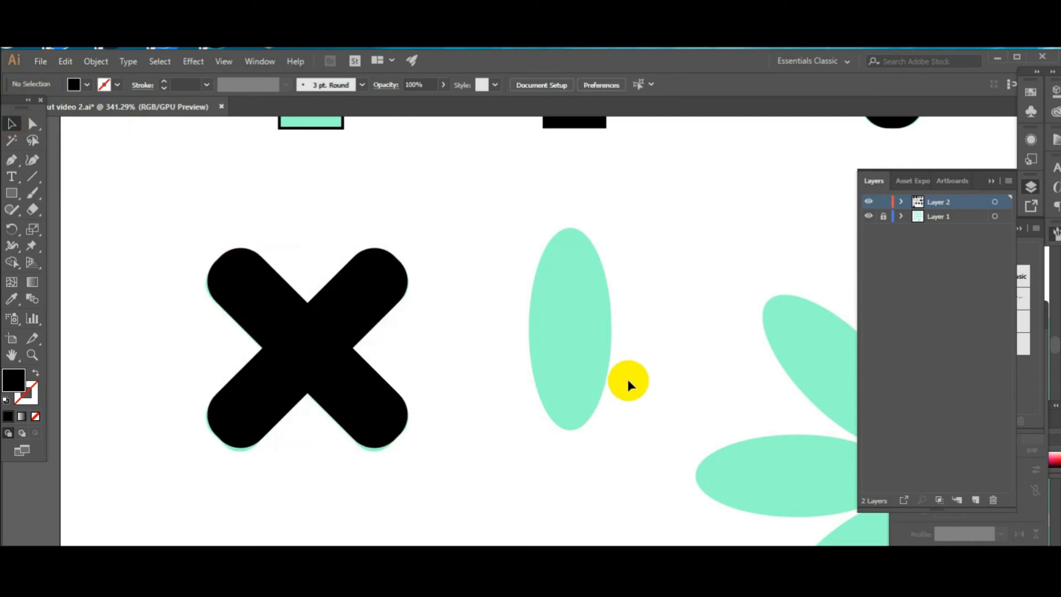
Draw an ellipse about 33 × 88.5 pt over the single ellipse template beside the flower
left_click_drag(711, 398, 410, 348)
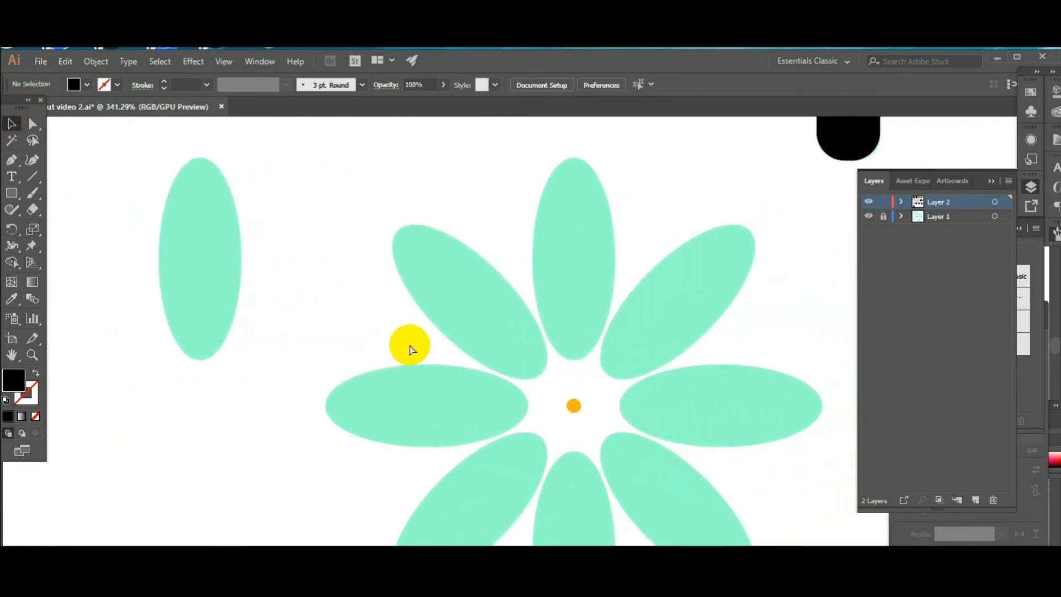
key("ctrl+minus")
key("ctrl+minus")
left_click_drag(691, 476, 642, 459)
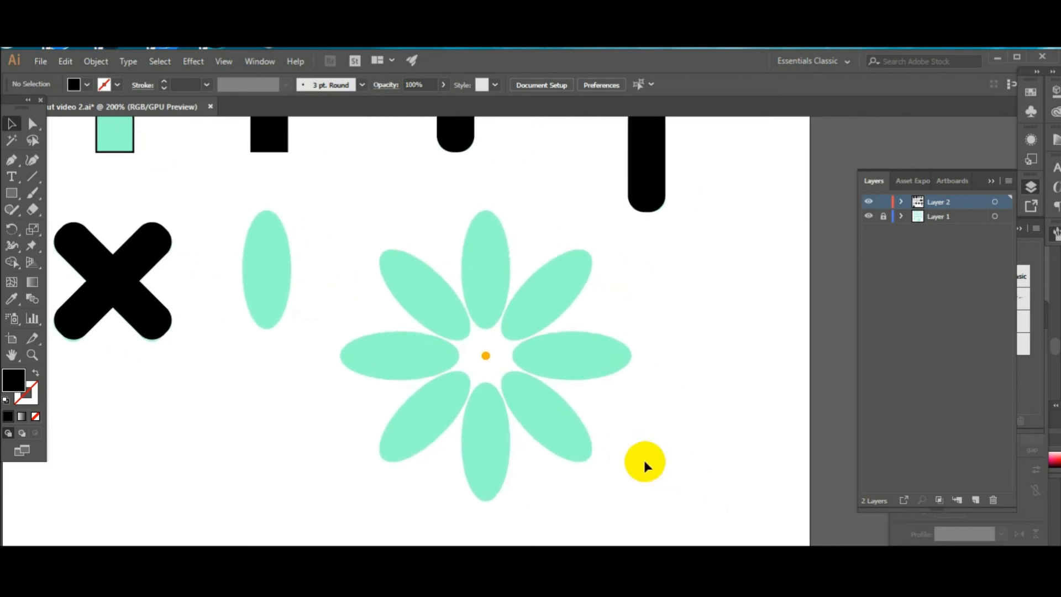
left_click(13, 194)
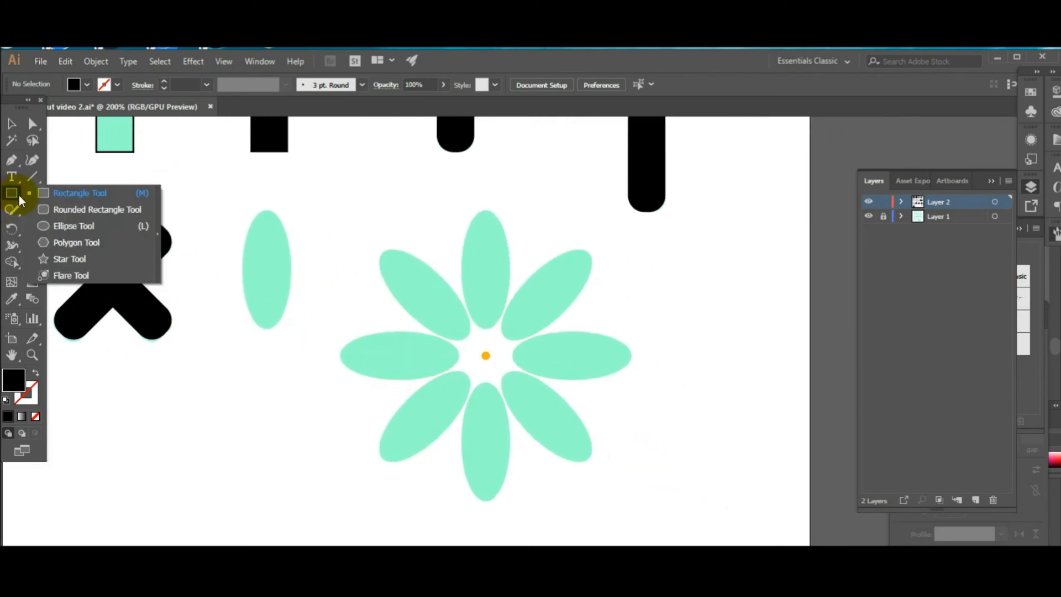
left_click(44, 224)
left_click_drag(244, 209, 289, 330)
key("v")
left_click_drag(244, 270, 245, 273)
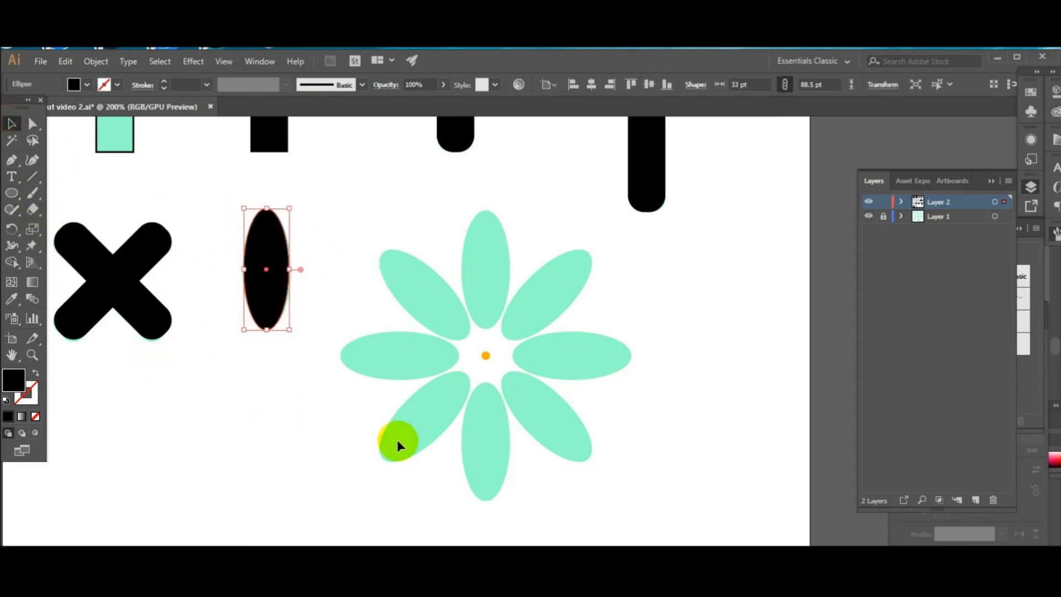
Give the ellipse a black outline with no fill, and duplicate it onto the flower template's top petal
left_click(35, 373)
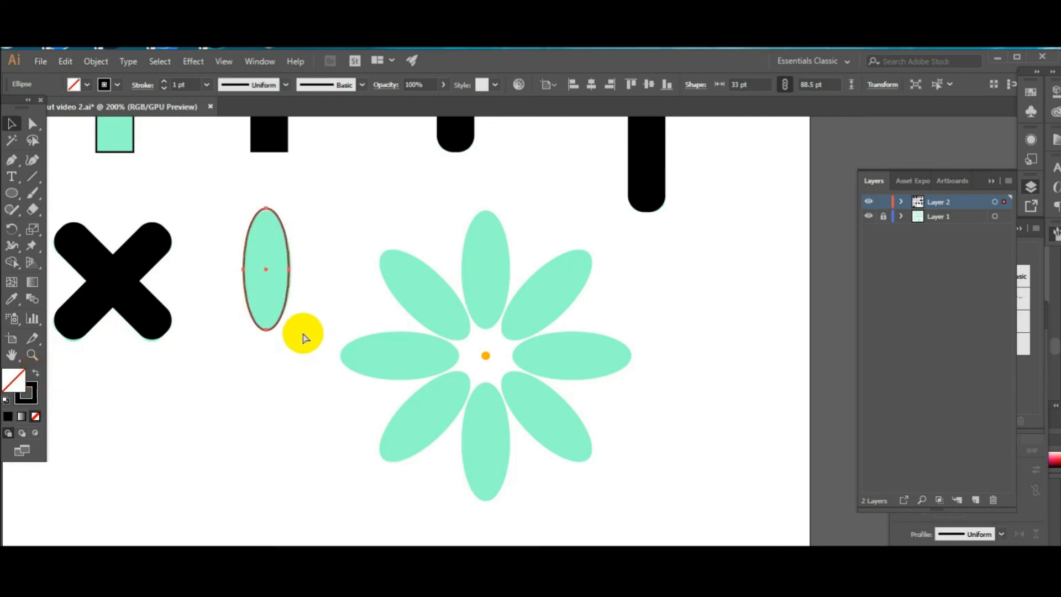
left_click_drag(265, 265, 485, 274)
left_click(577, 351)
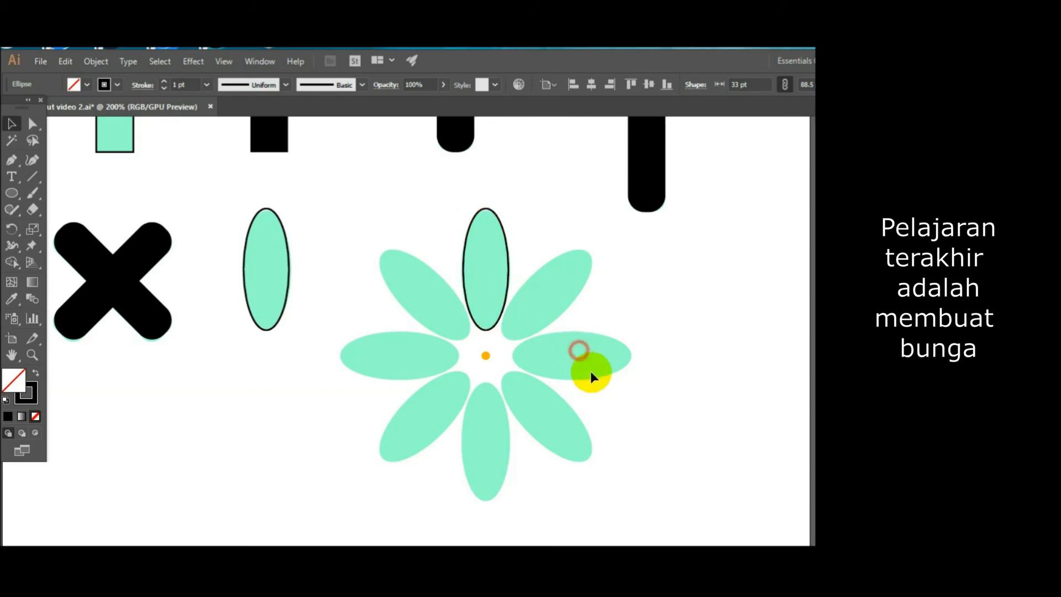
Rotate a copy of the top petal outline 45° clockwise around the flower's orange centre dot
left_click(465, 269)
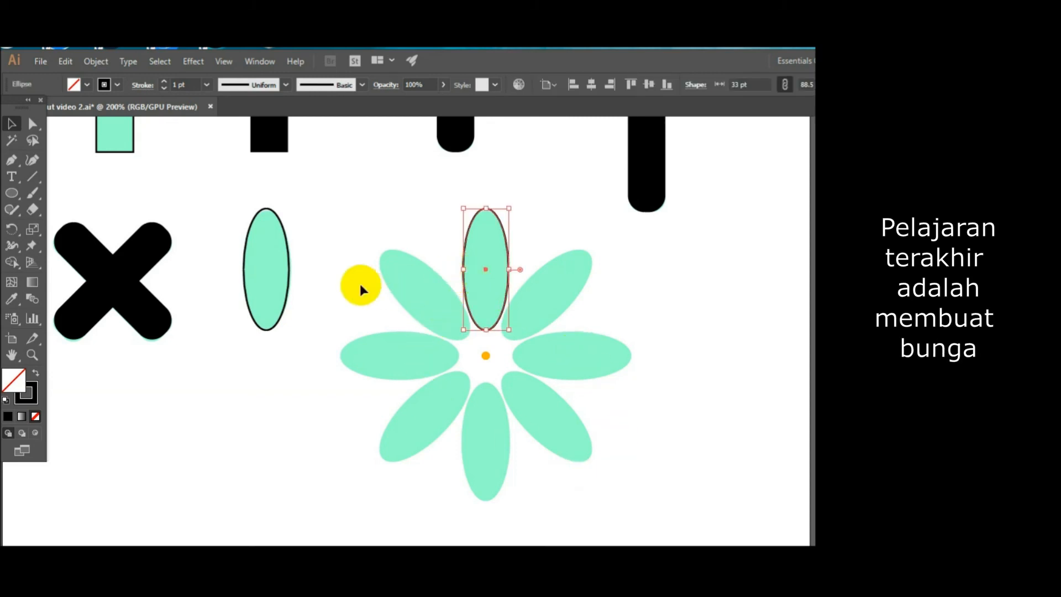
left_click(32, 354)
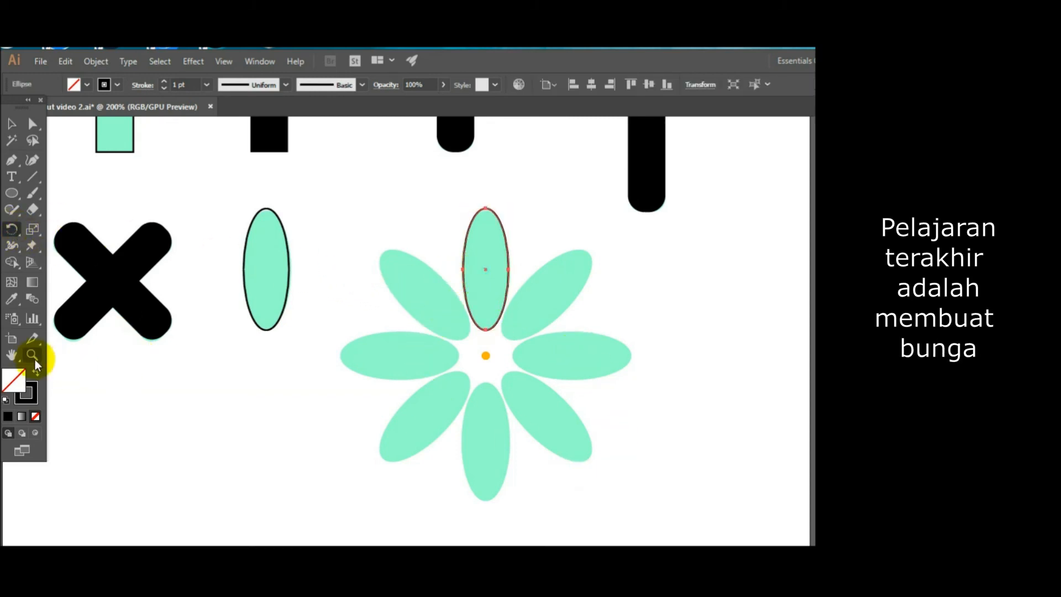
left_click(528, 399)
left_click_drag(521, 345, 231, 371)
left_click_drag(550, 251, 698, 327)
left_click_drag(297, 325, 441, 363)
left_click(12, 121)
left_click(457, 244)
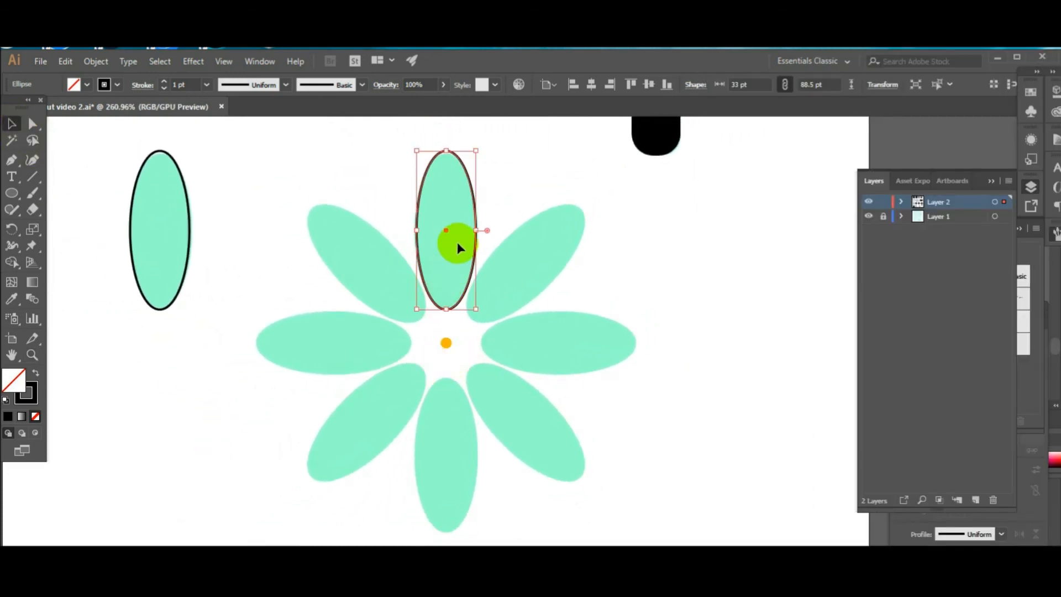
left_click(12, 229)
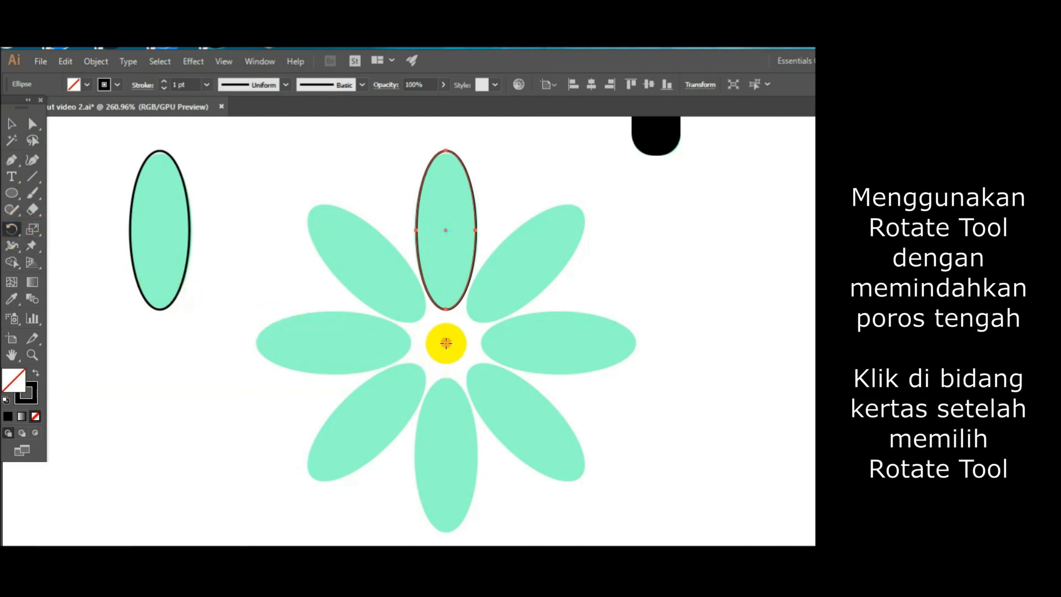
left_click(446, 344)
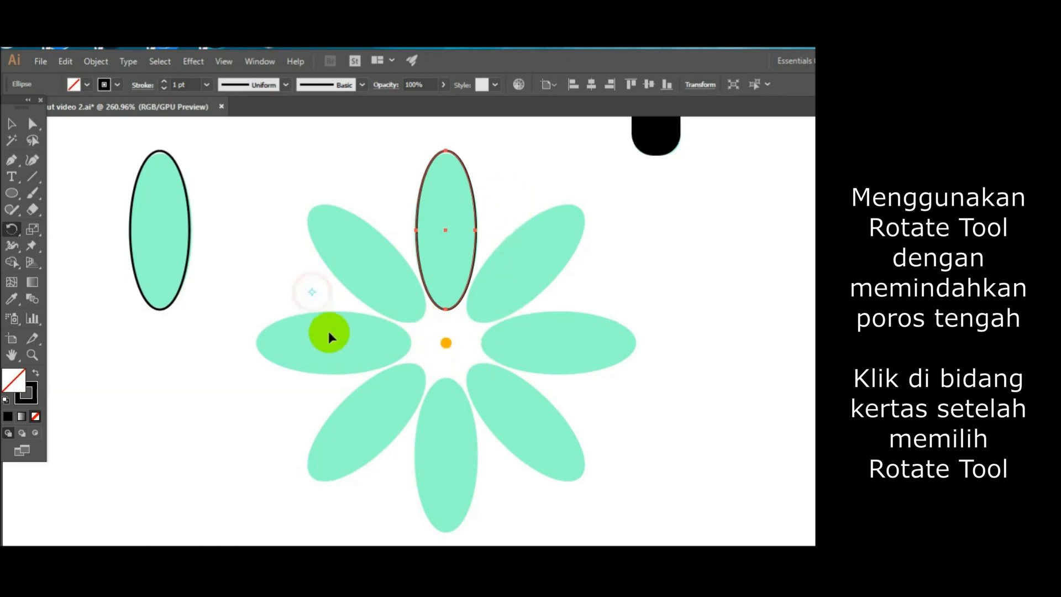
left_click(446, 343)
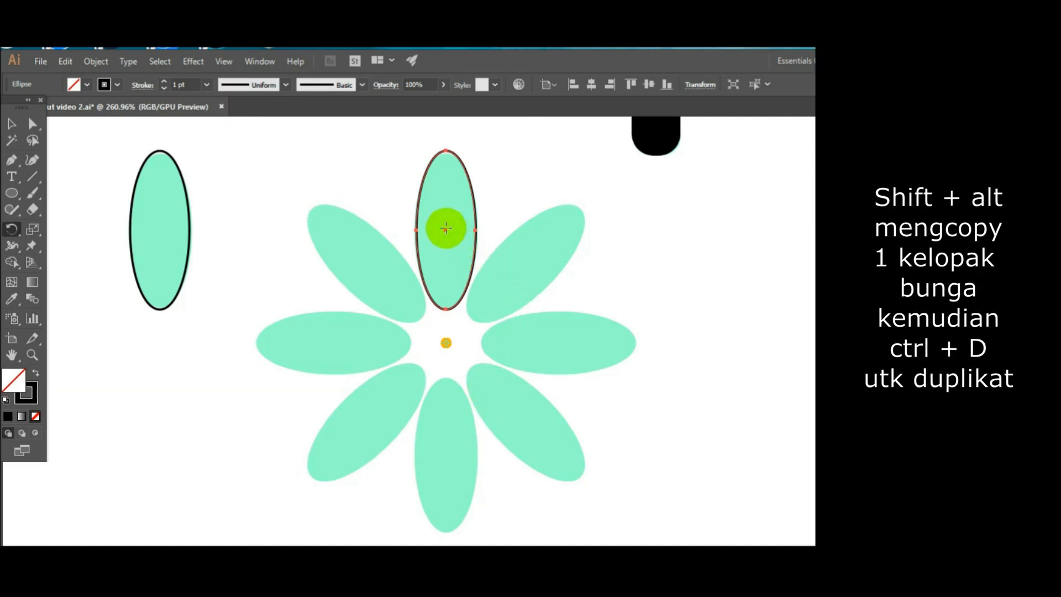
left_click_drag(502, 276, 558, 350)
left_click(544, 279)
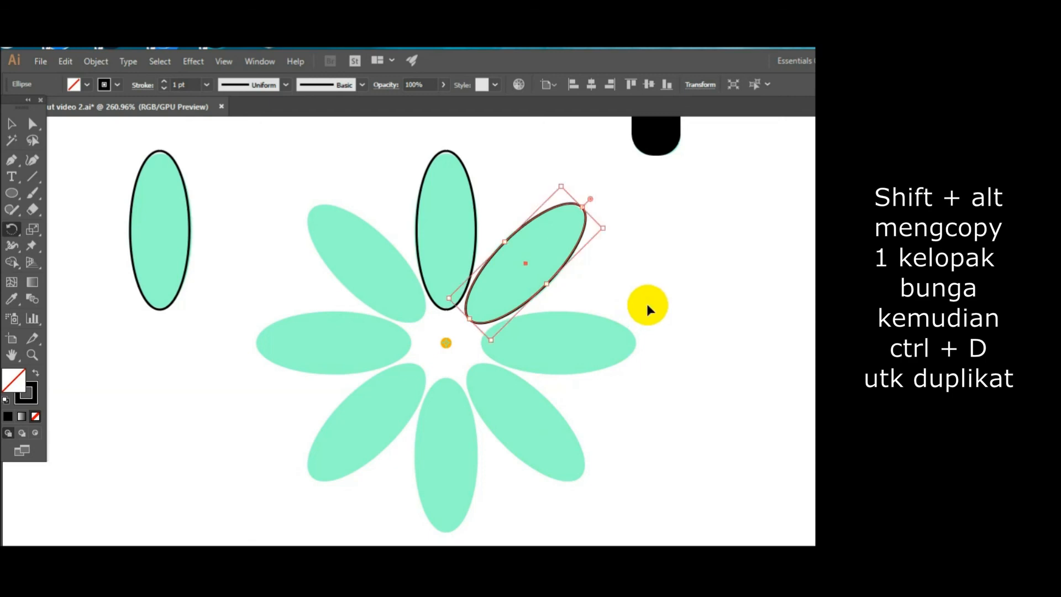
Repeat the rotated copy six times to outline the remaining petals of the flower
key("ctrl+d")
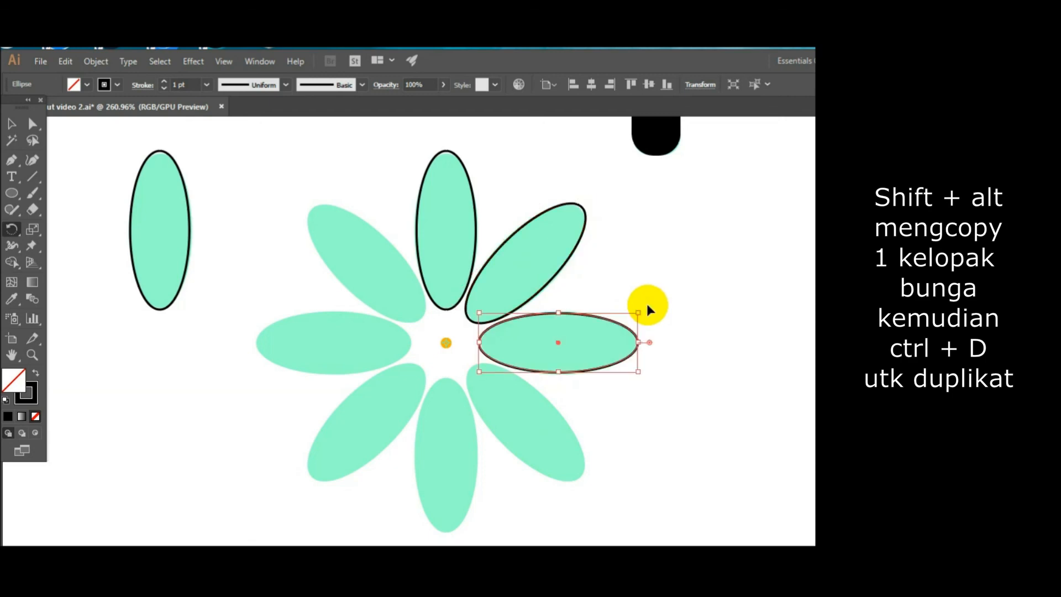
key("ctrl+d")
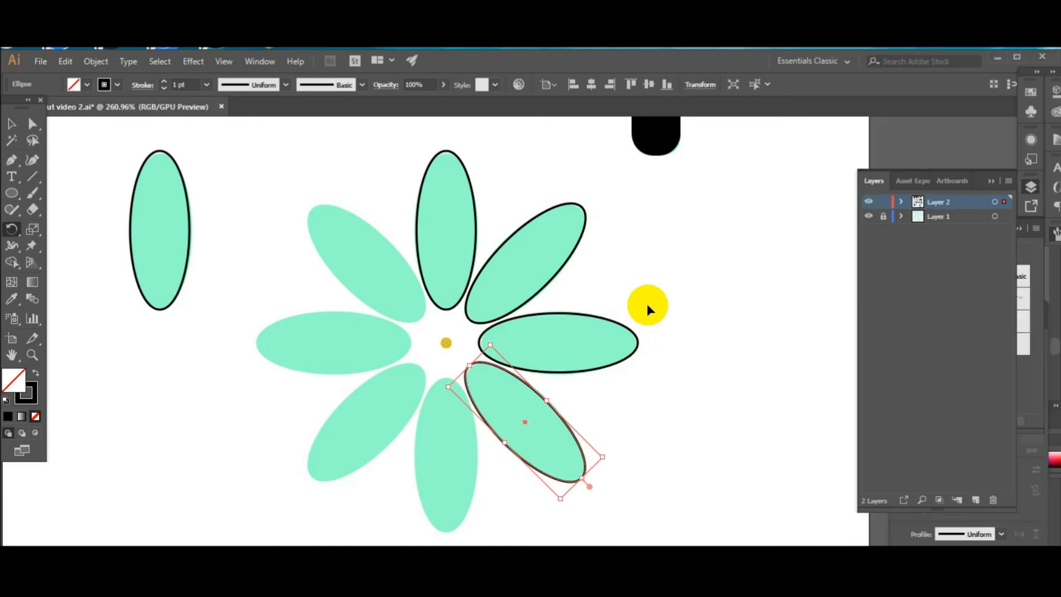
key("ctrl+d")
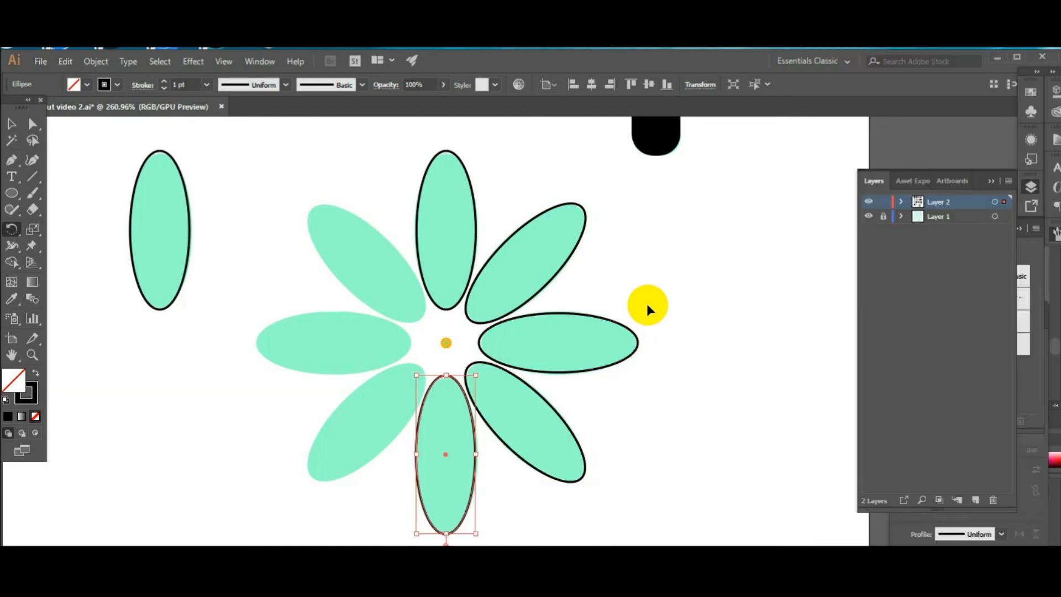
key("ctrl+d")
key("ctrl+d")
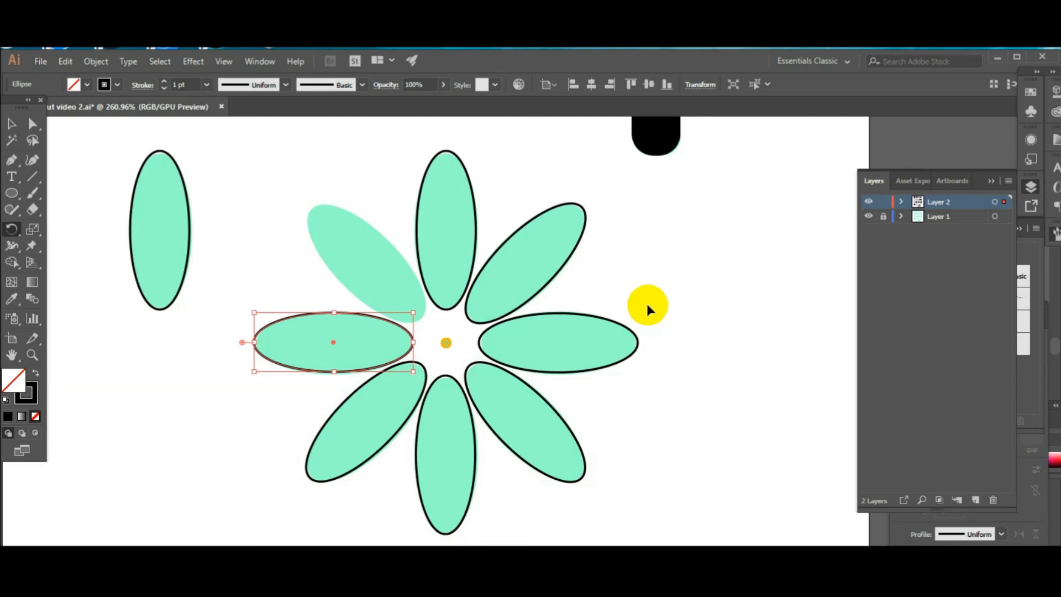
key("ctrl+d")
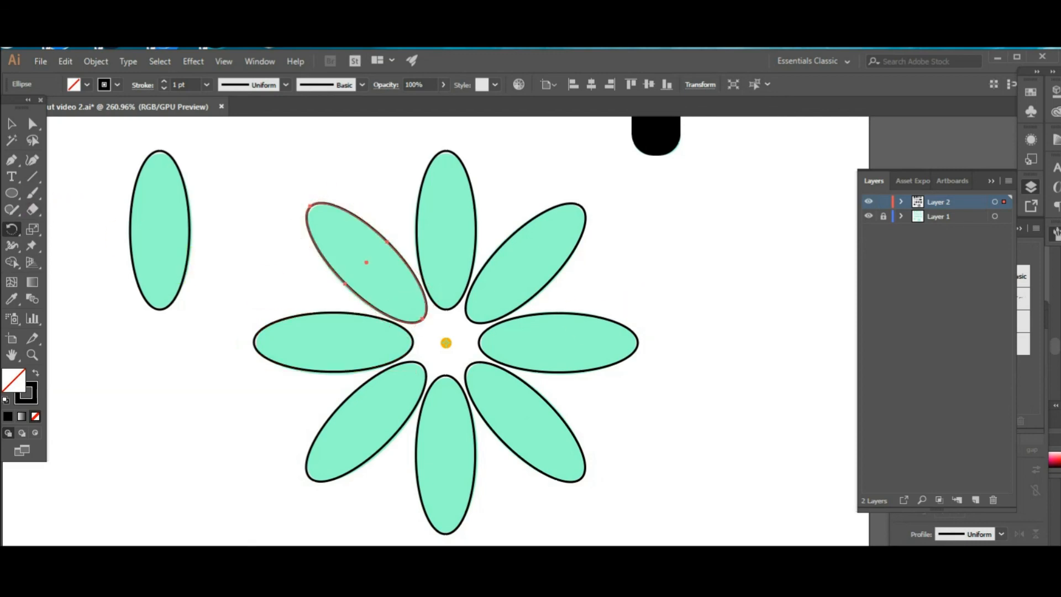
Give all eight flower petals a black fill with no stroke, and deselect them
left_click(12, 124)
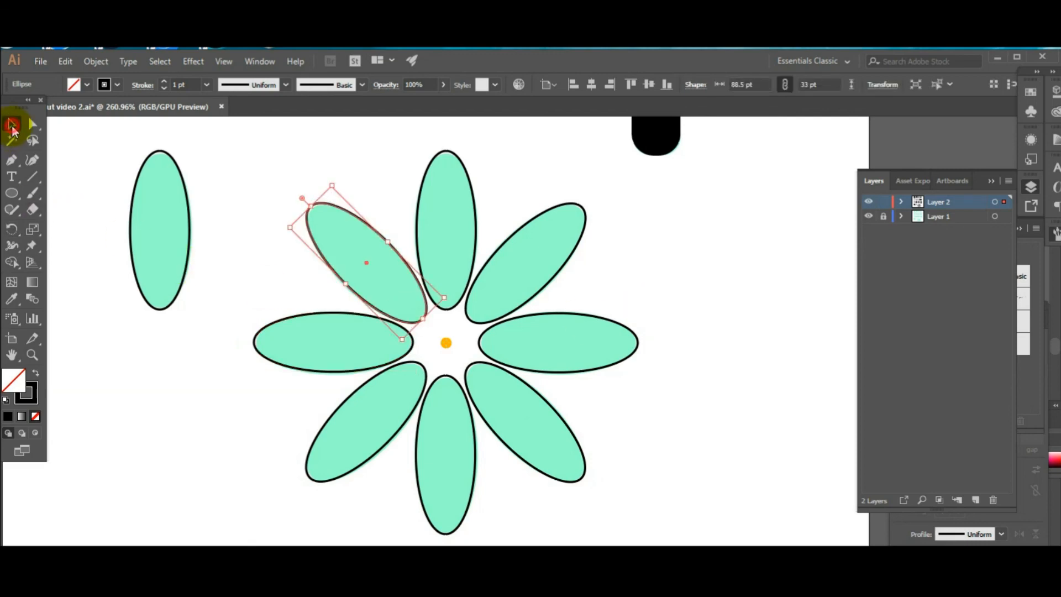
left_click(255, 175)
left_click_drag(267, 172, 559, 499)
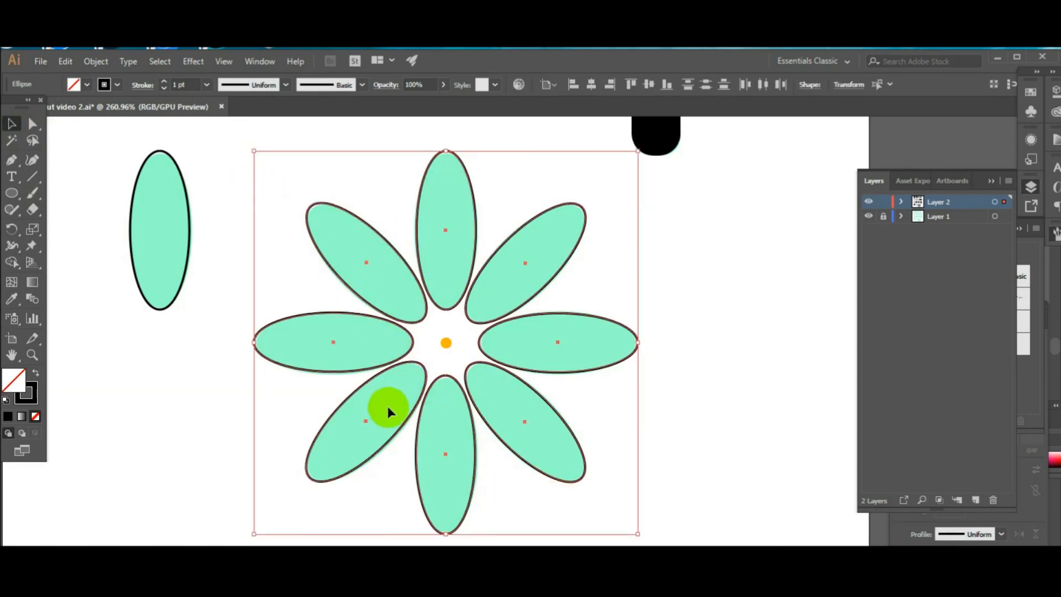
left_click(35, 376)
left_click(185, 362)
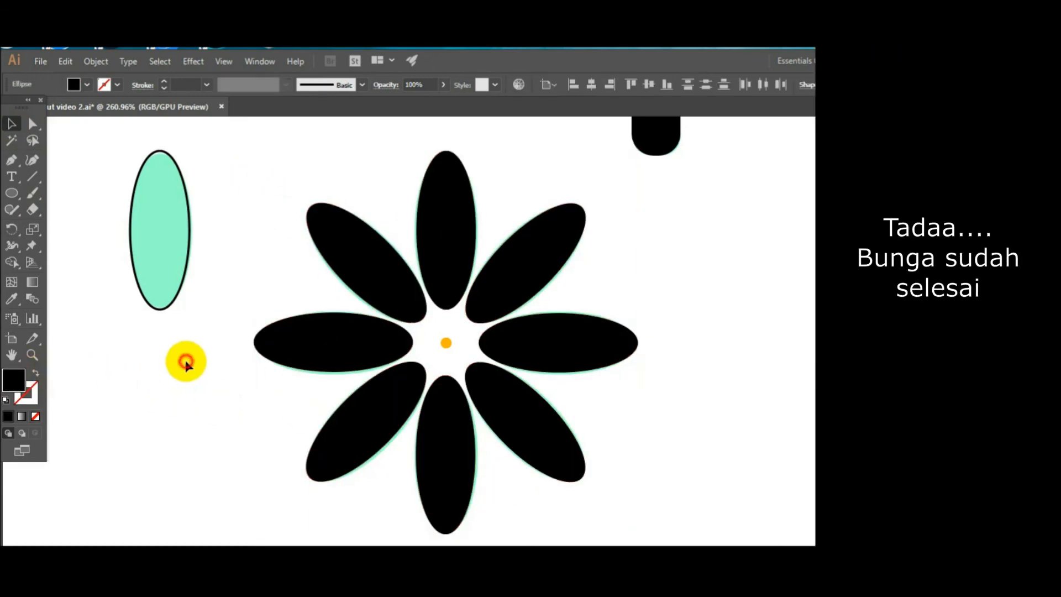